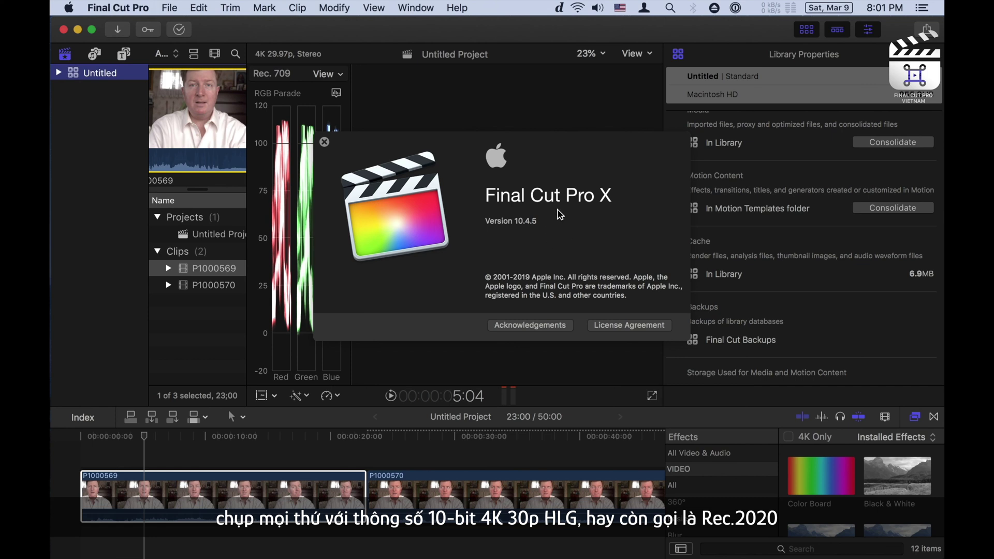
# Close the About window and check the library's color processing, leaving it at Standard
pyautogui.click(324, 142)
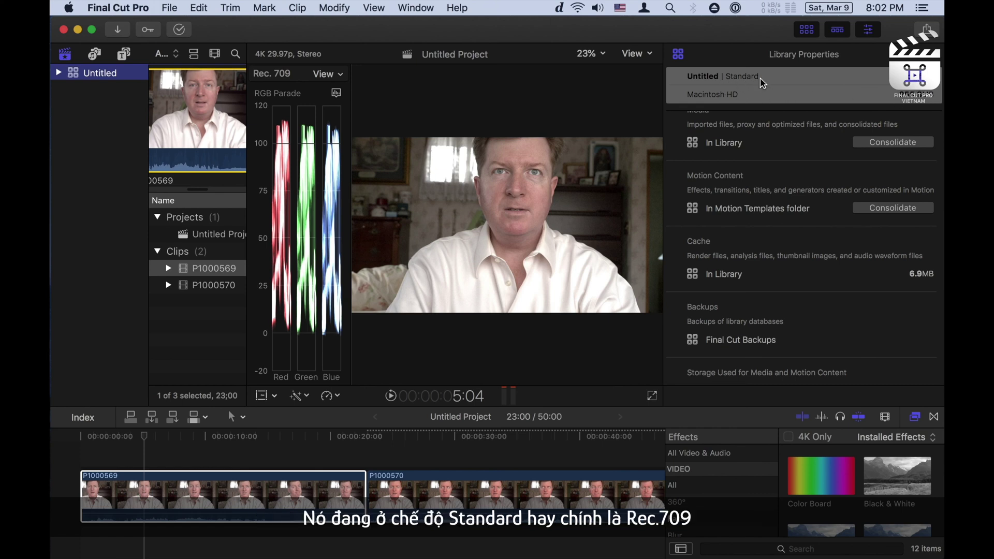
pyautogui.click(909, 77)
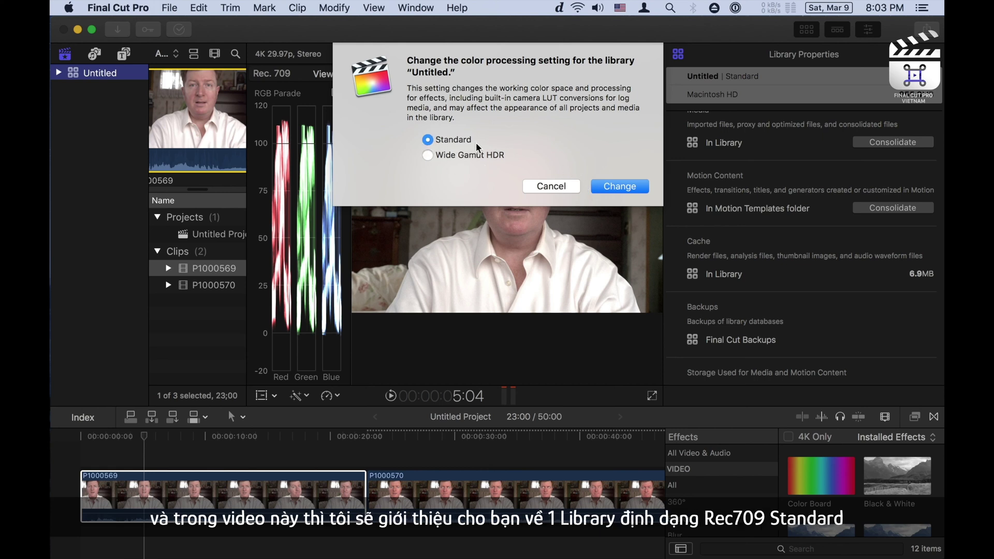
pyautogui.click(555, 186)
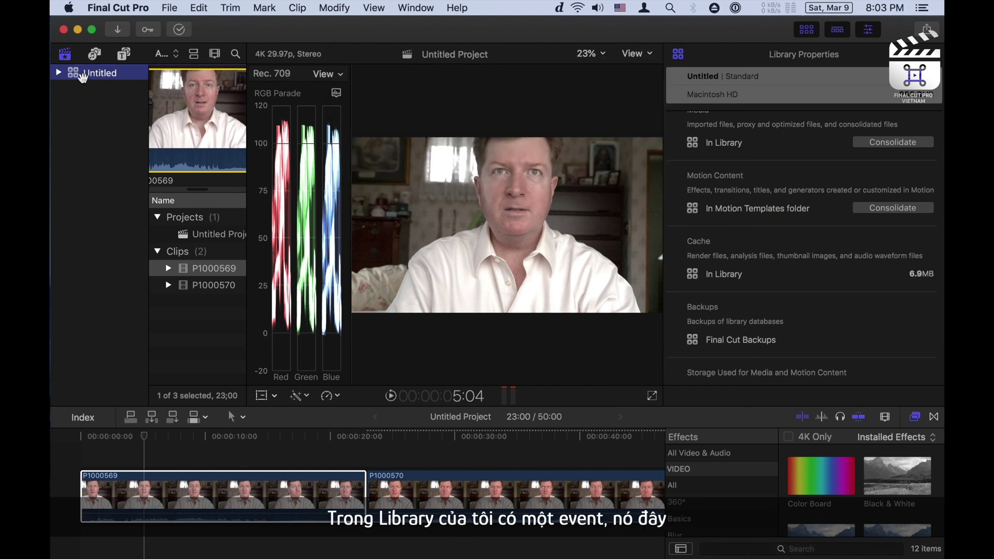
# In the LeemingLUTprov801 Test event, view clip P1000569's details, then Untitled Project's Rec. 709 settings
pyautogui.click(58, 72)
pyautogui.click(88, 104)
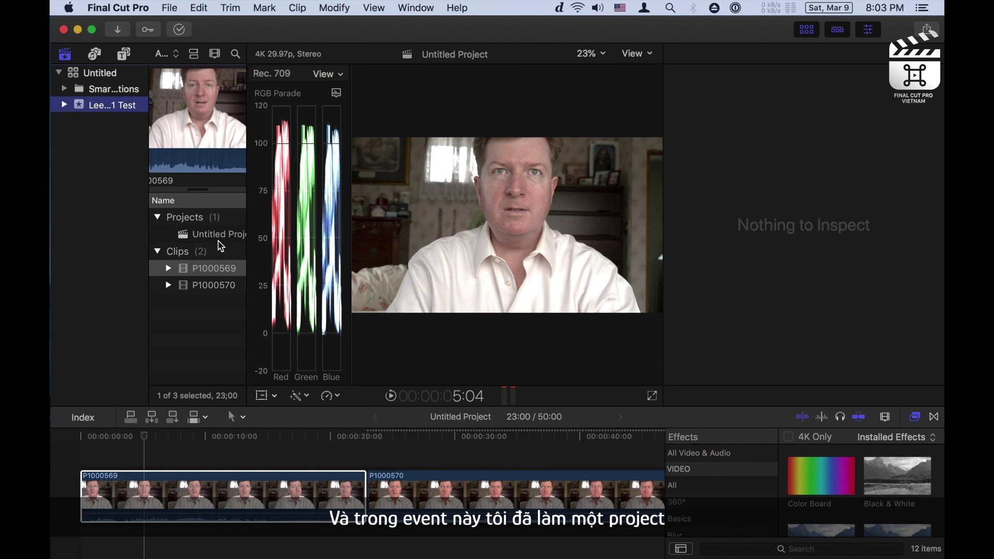
pyautogui.click(186, 270)
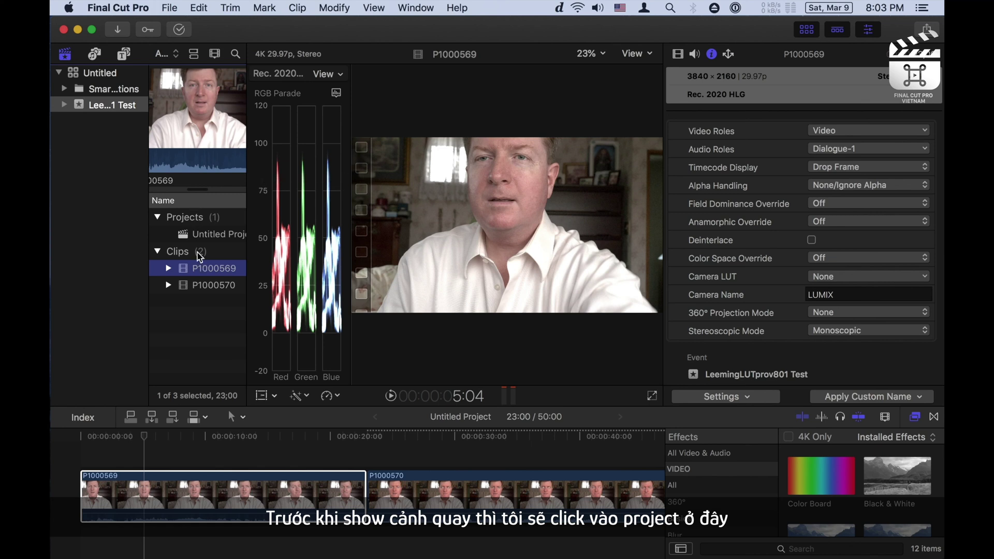
pyautogui.click(184, 238)
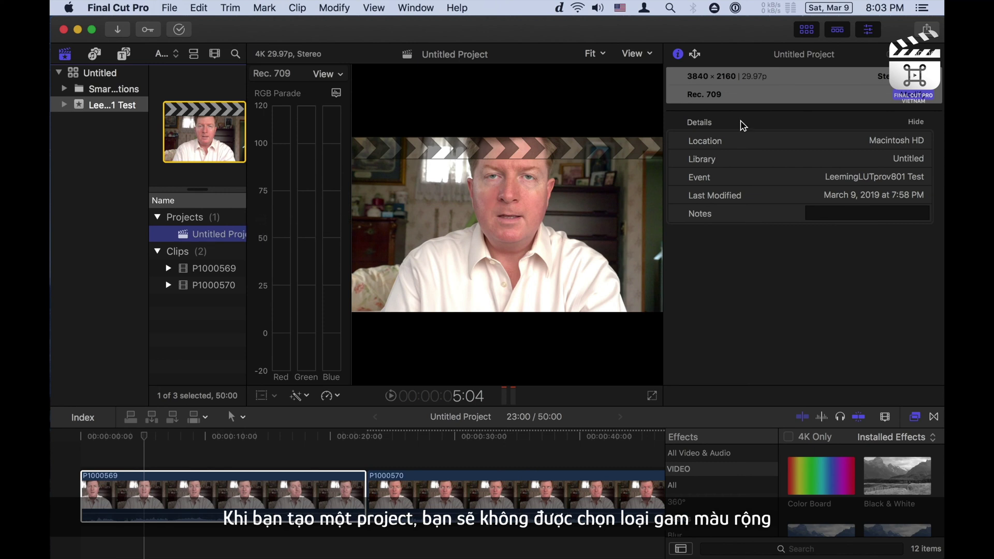
pyautogui.click(912, 94)
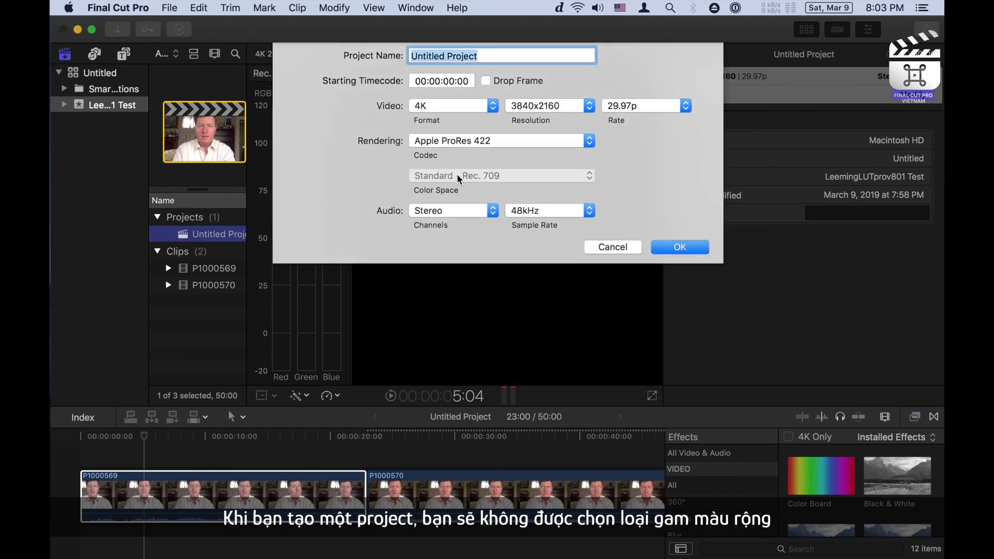
pyautogui.moveTo(459, 177)
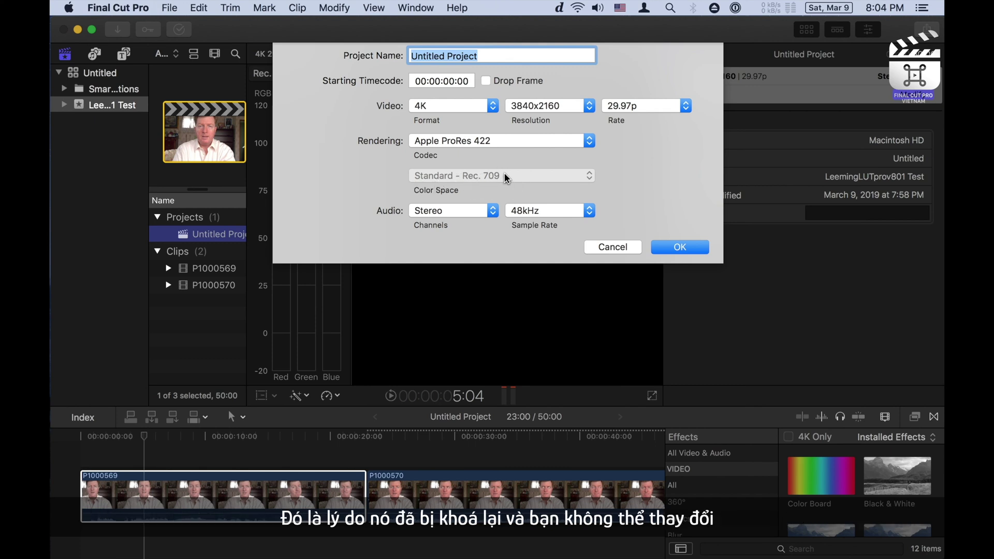
pyautogui.click(619, 248)
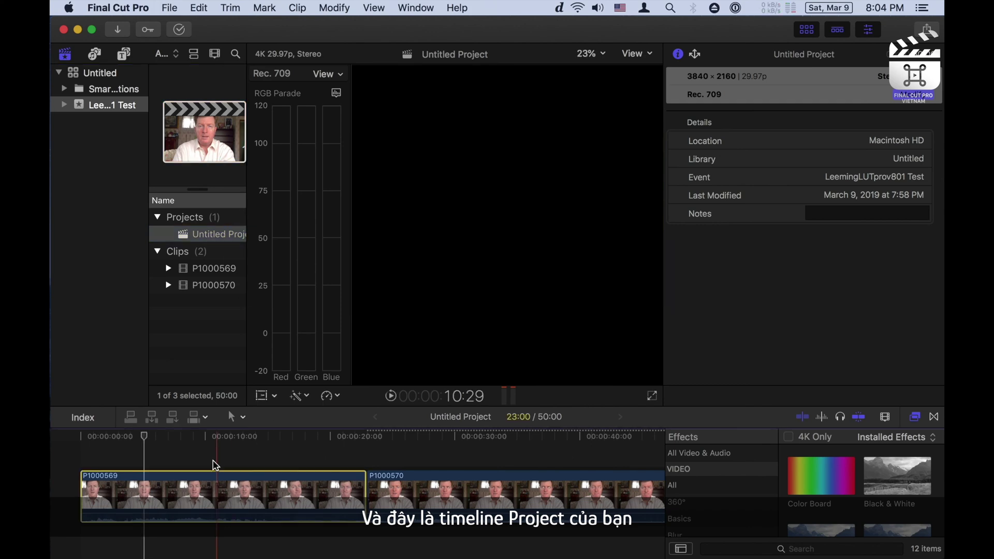
pyautogui.click(214, 486)
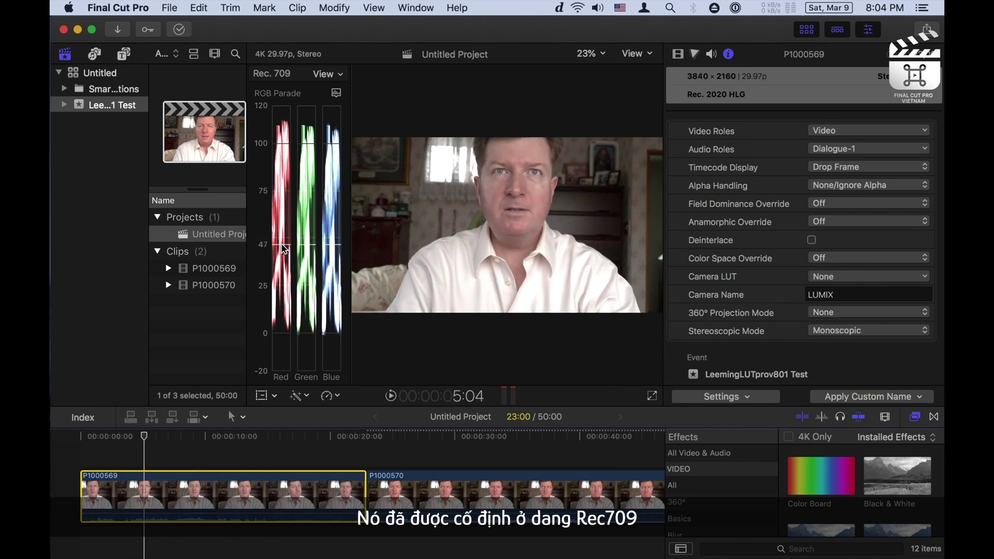
# Select timeline clip P1000569 at 7:23 to show its Rec. 2020 HLG info
pyautogui.click(186, 270)
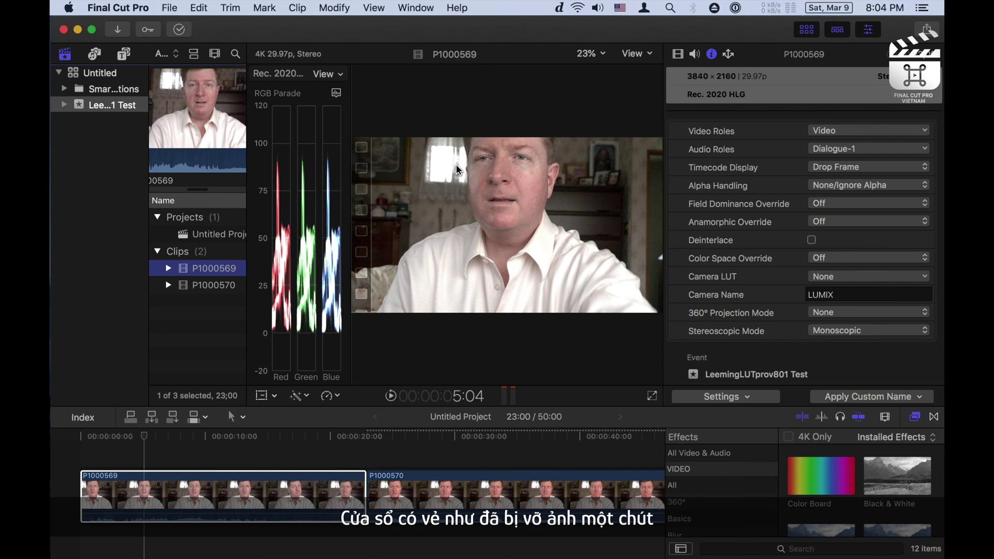
pyautogui.click(135, 455)
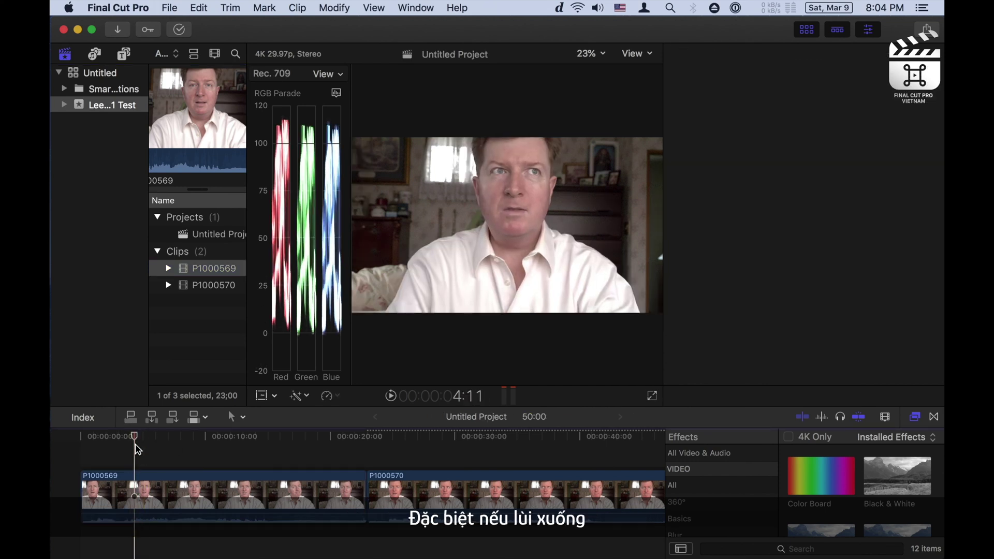
pyautogui.click(132, 479)
pyautogui.click(120, 450)
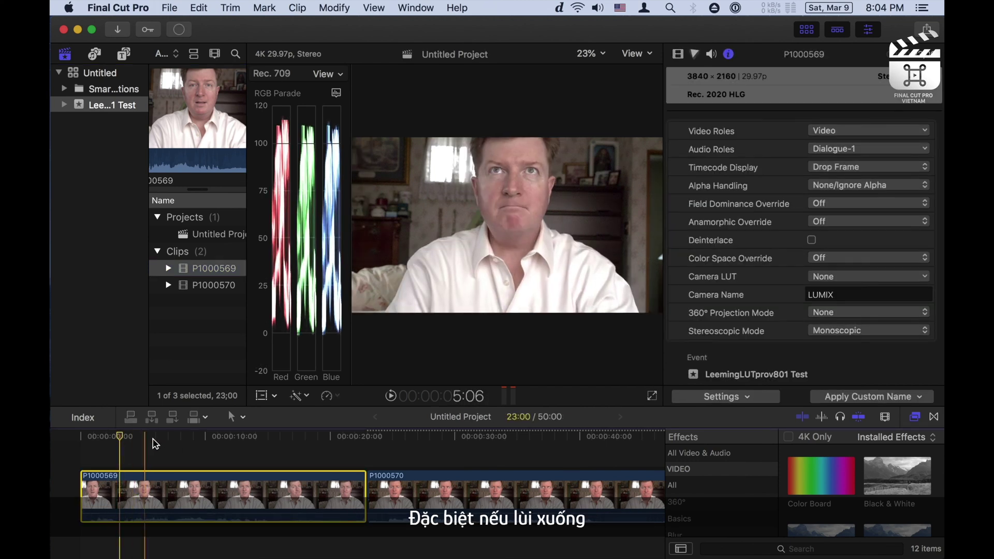
pyautogui.click(177, 440)
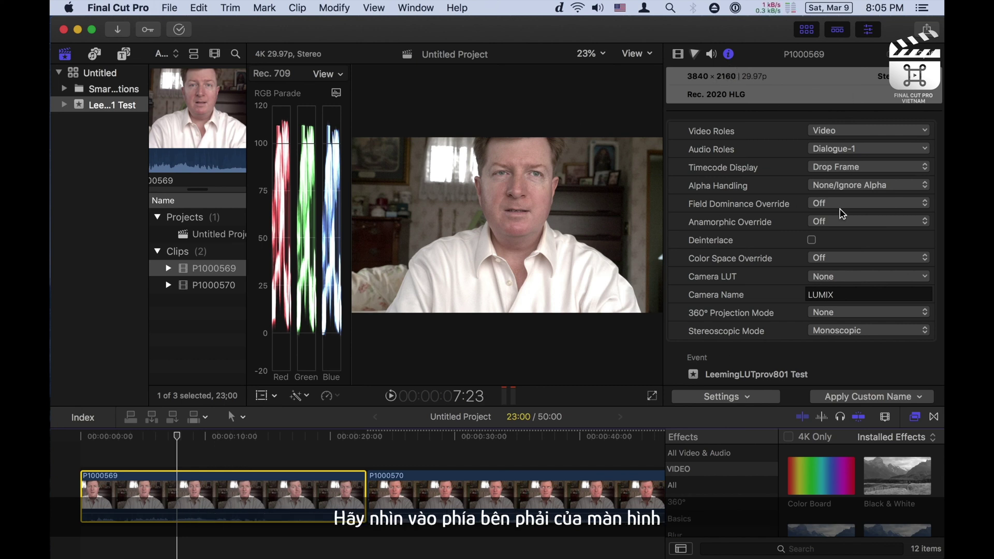
pyautogui.click(729, 58)
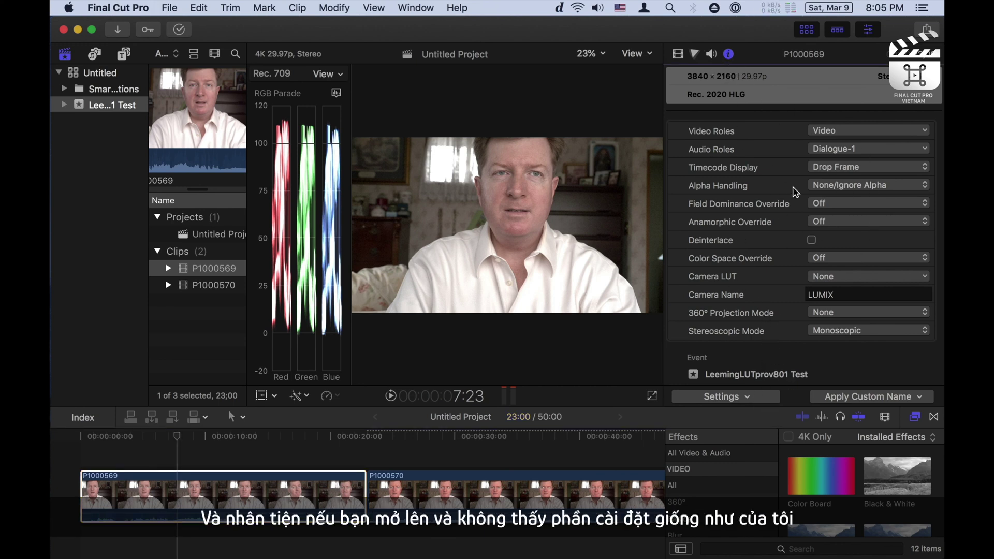
pyautogui.click(760, 403)
pyautogui.scroll(-3, 764, 474)
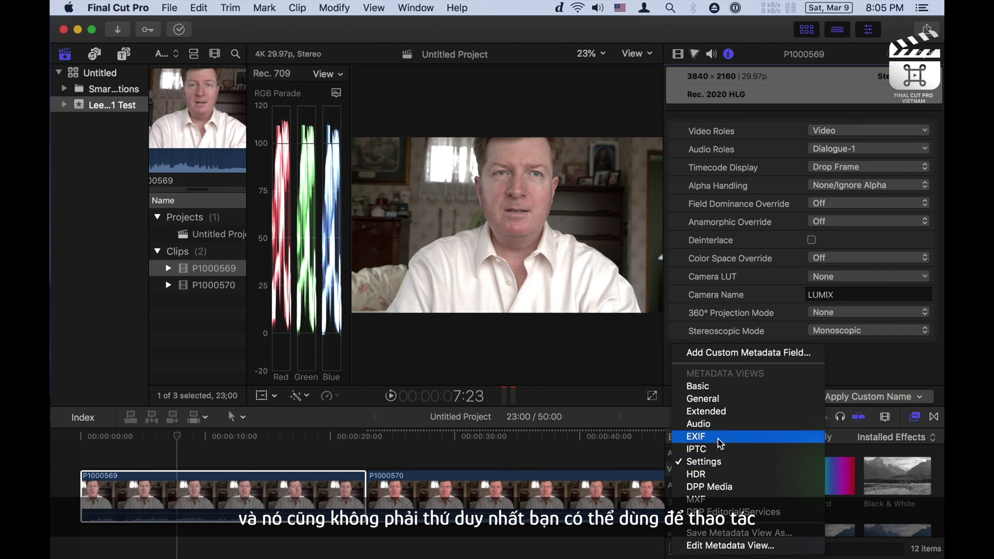
pyautogui.click(705, 468)
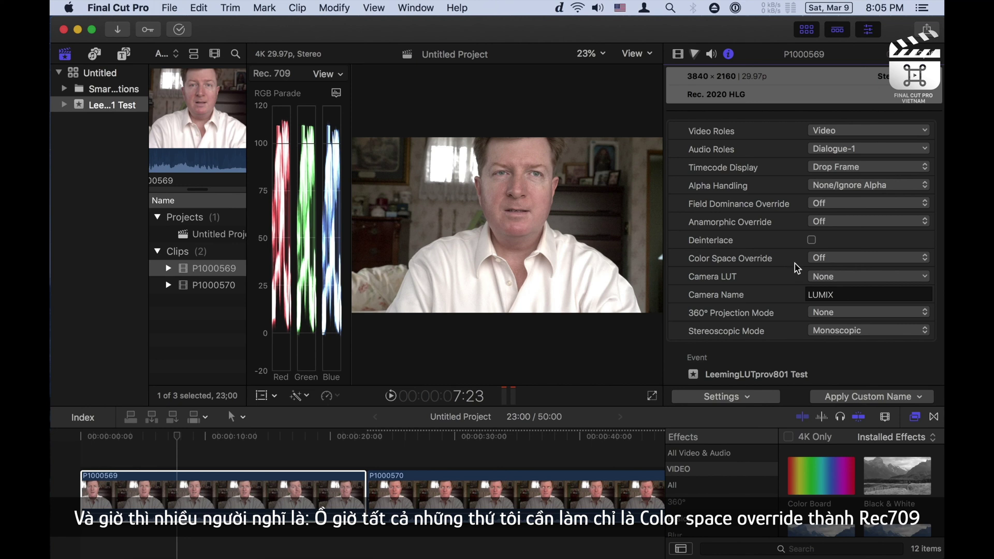
pyautogui.click(823, 265)
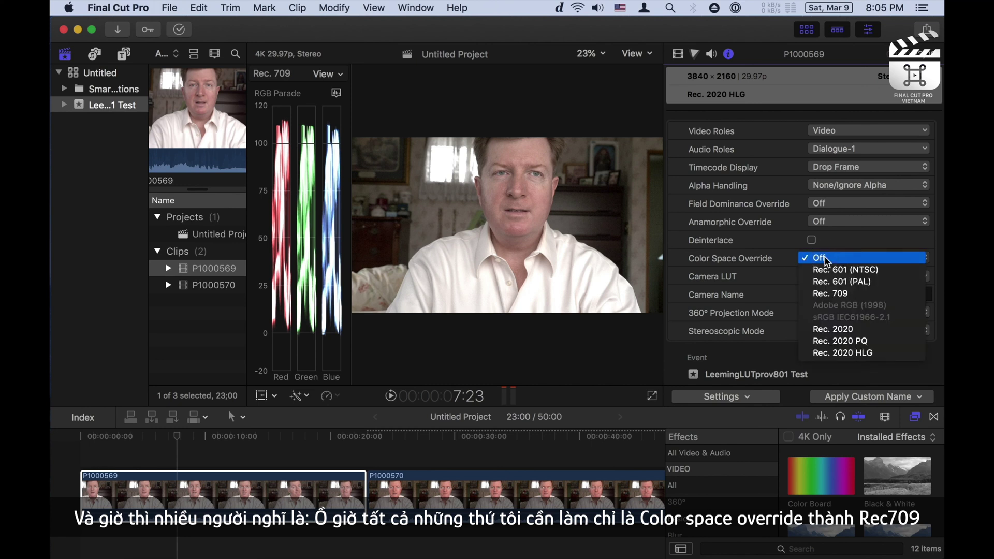
pyautogui.click(828, 293)
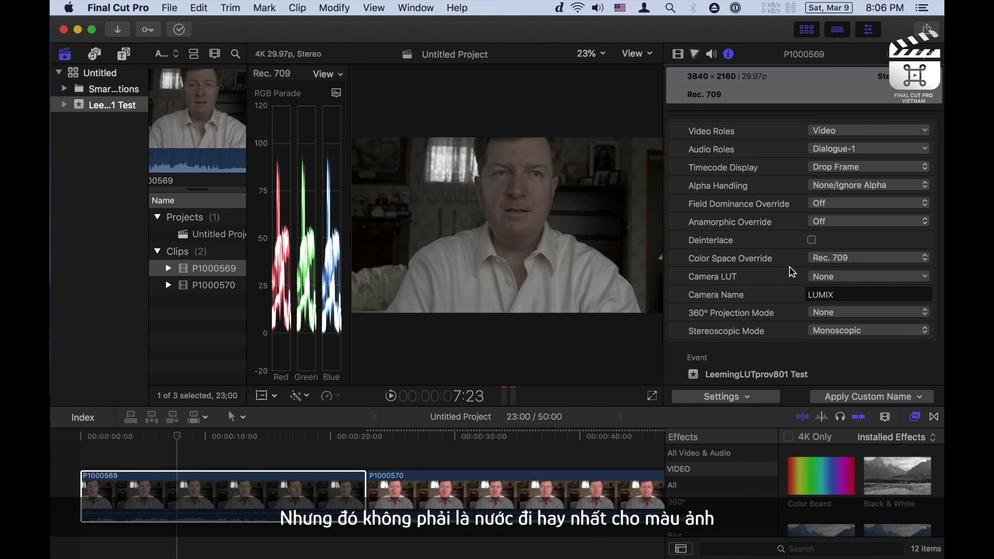
pyautogui.click(837, 258)
pyautogui.click(844, 223)
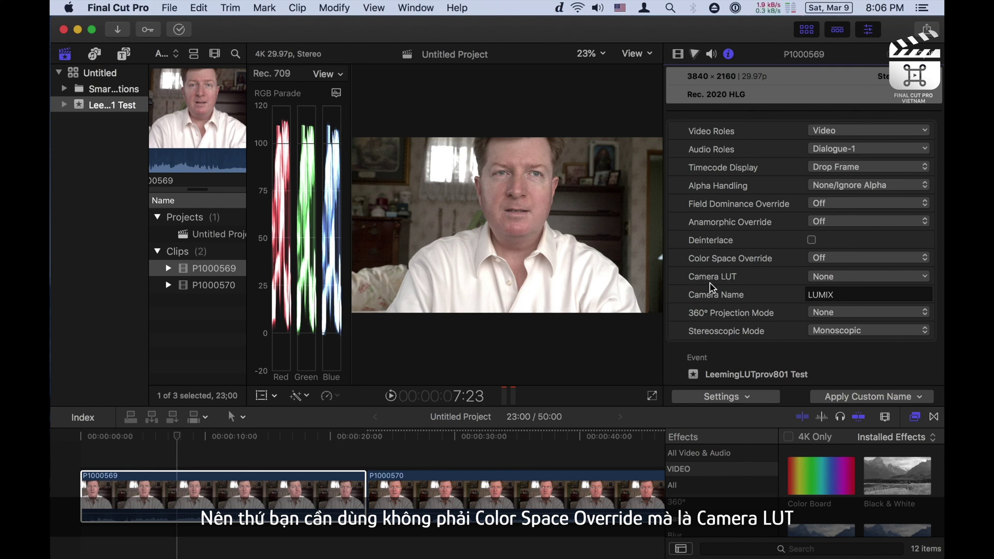
# Set clip P1000569's Camera LUT to Leeming LUT One - Panasonic HLG for Rec709 v801
pyautogui.click(841, 280)
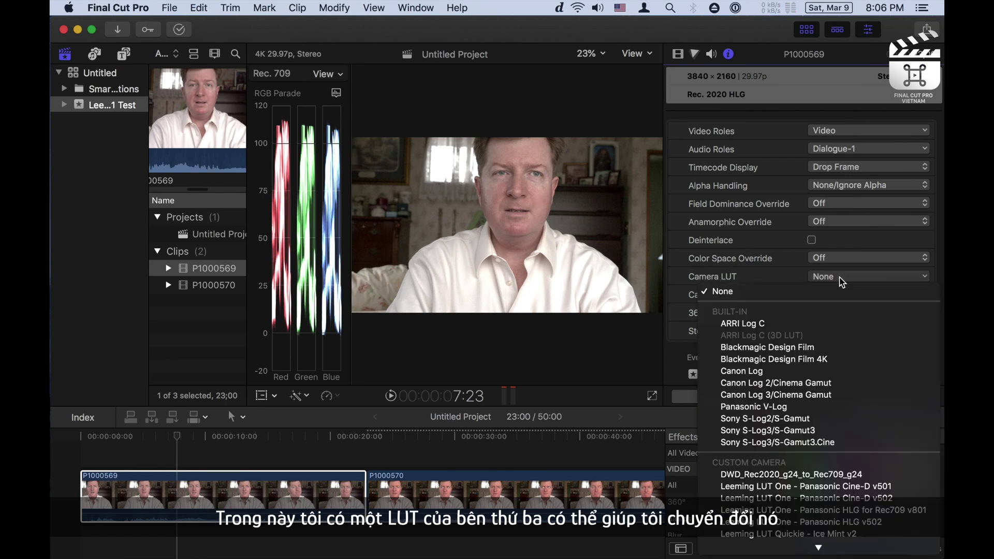
pyautogui.scroll(-3, 833, 419)
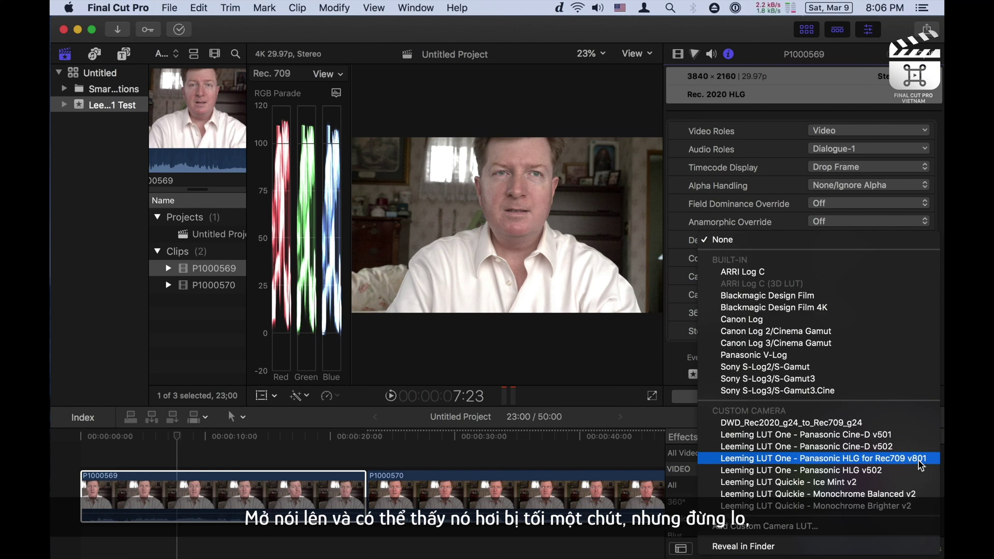
pyautogui.click(920, 459)
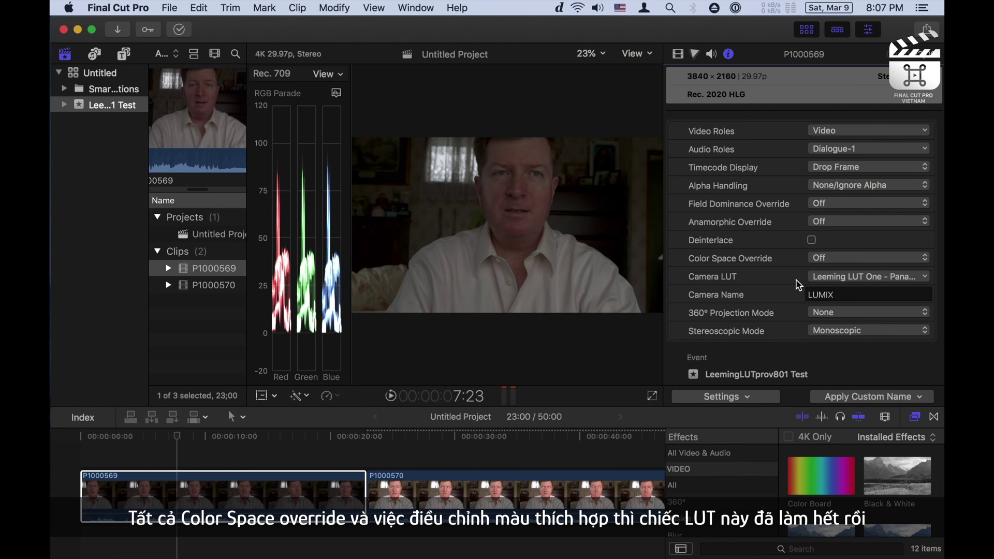
pyautogui.click(830, 280)
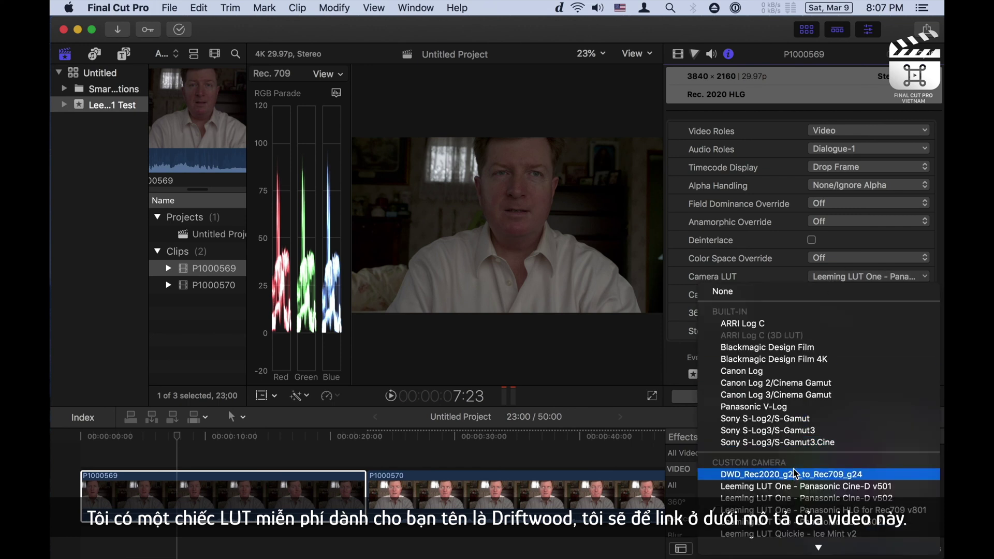
pyautogui.click(790, 263)
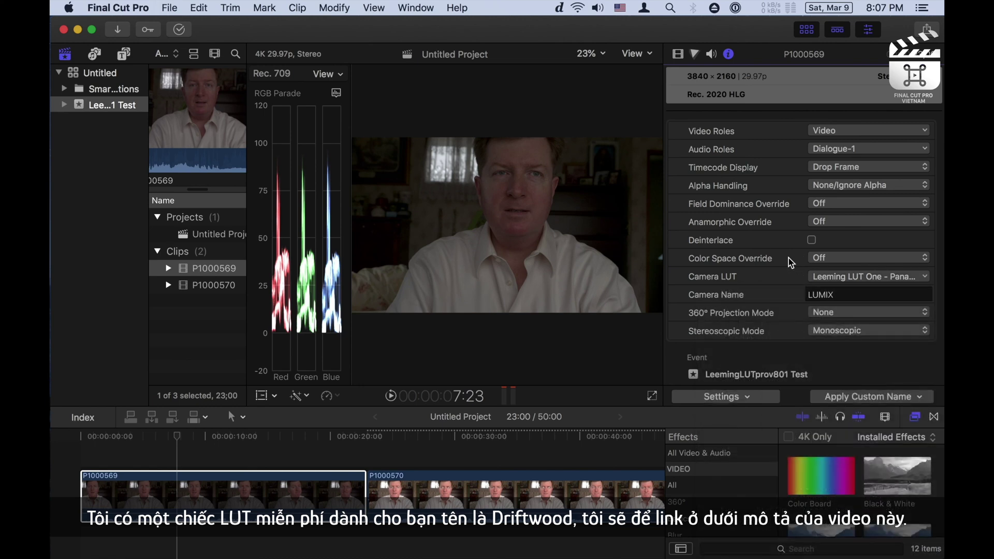
pyautogui.click(850, 279)
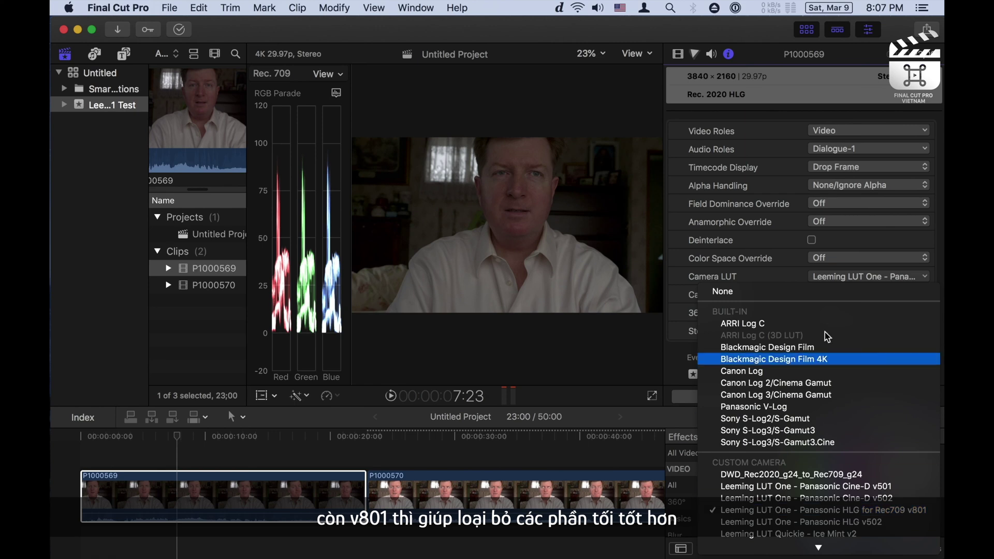
pyautogui.click(763, 274)
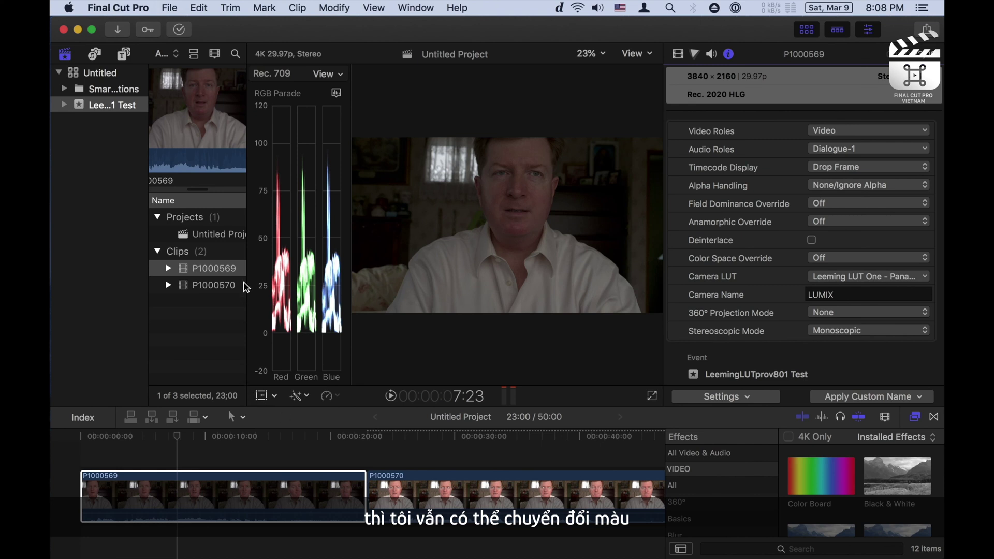
# Select only the first clip, P1000569, in the browser and then in the timeline
pyautogui.click(222, 268)
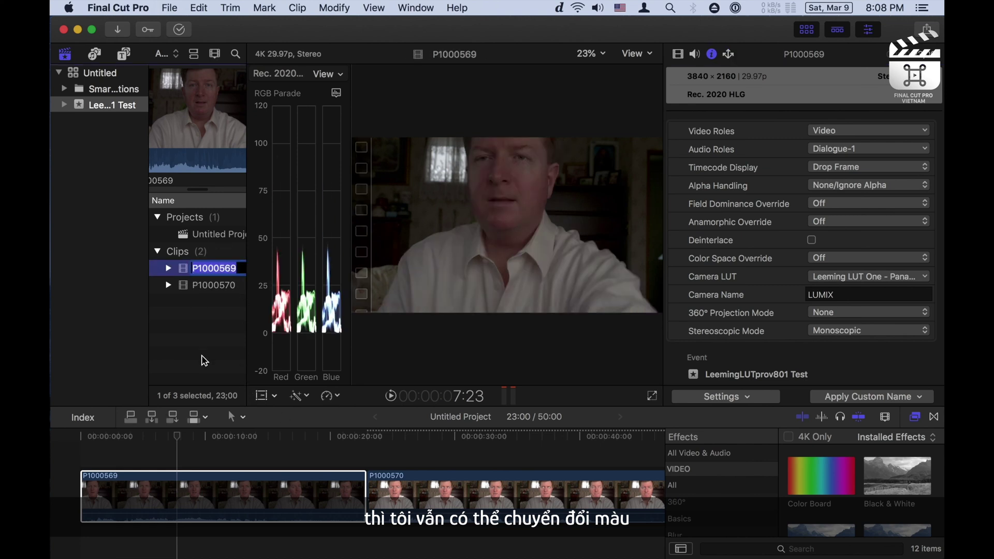
pyautogui.keyDown('shift'); pyautogui.click(183, 286); pyautogui.keyUp('shift')
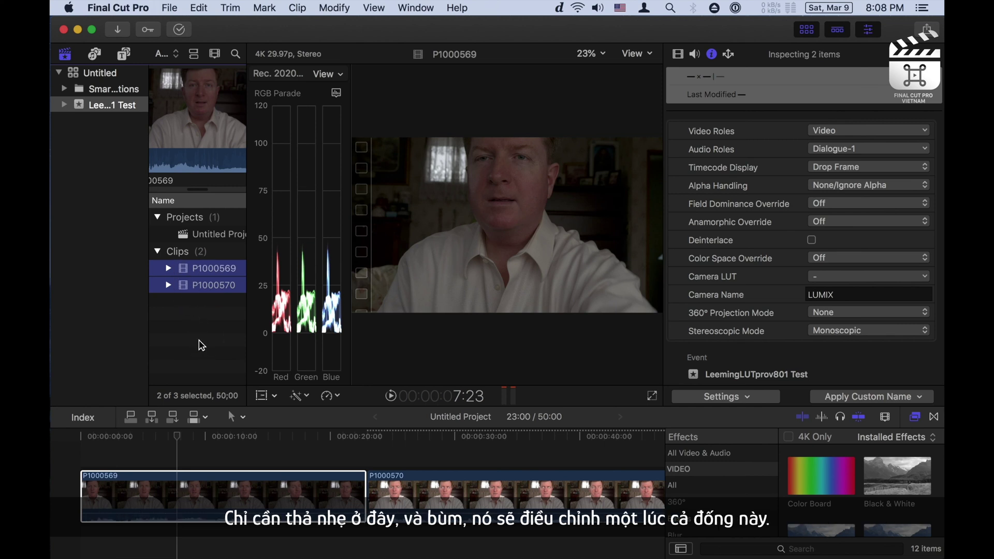
pyautogui.click(184, 292)
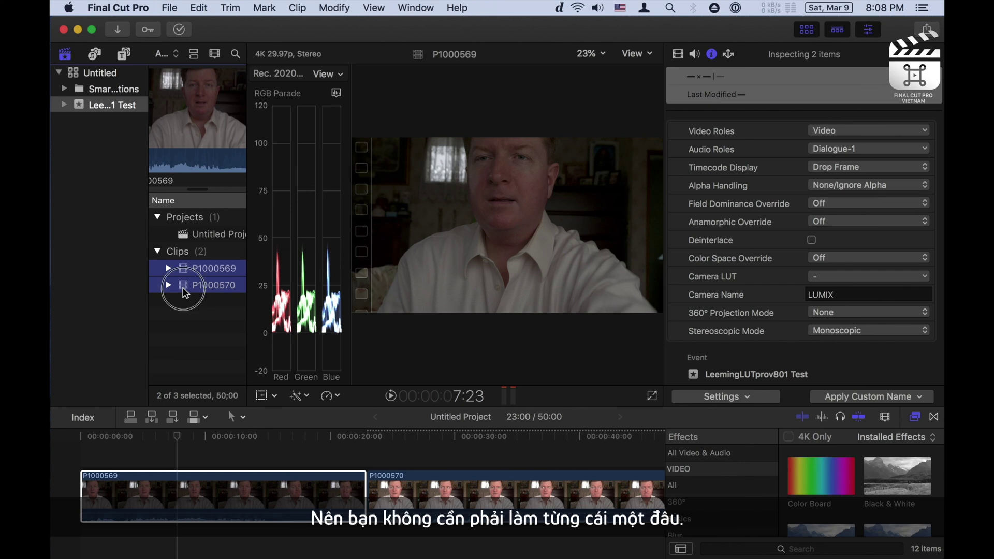
pyautogui.click(184, 270)
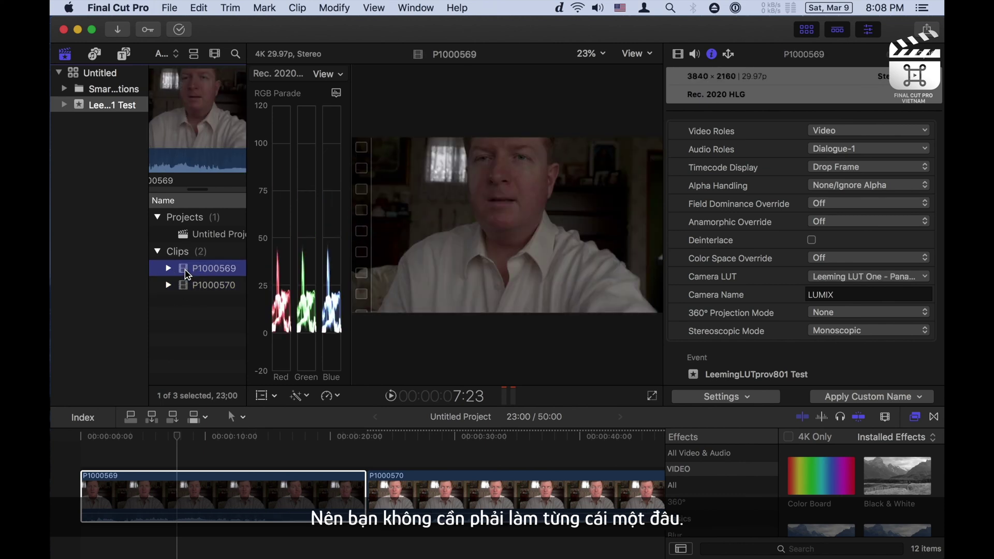
pyautogui.click(182, 490)
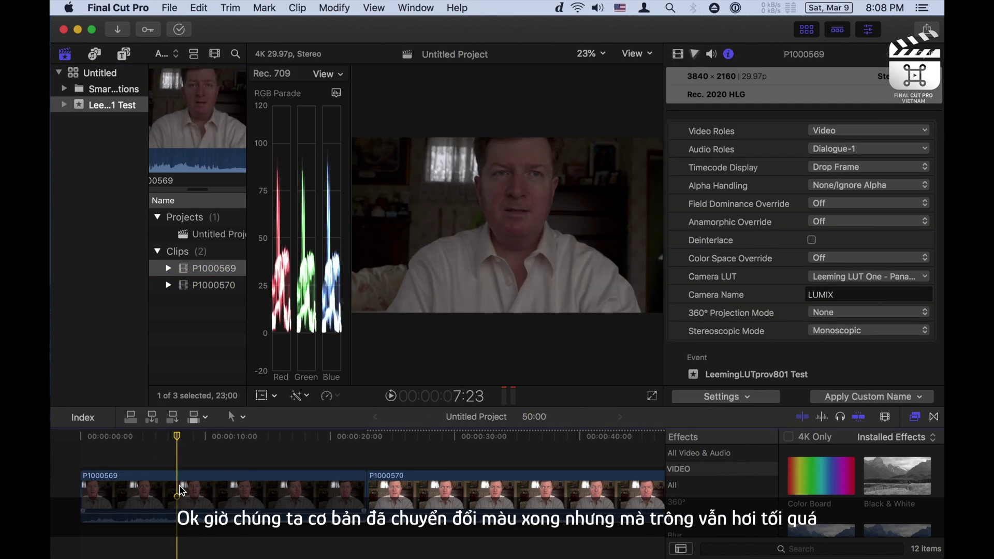
pyautogui.click(181, 491)
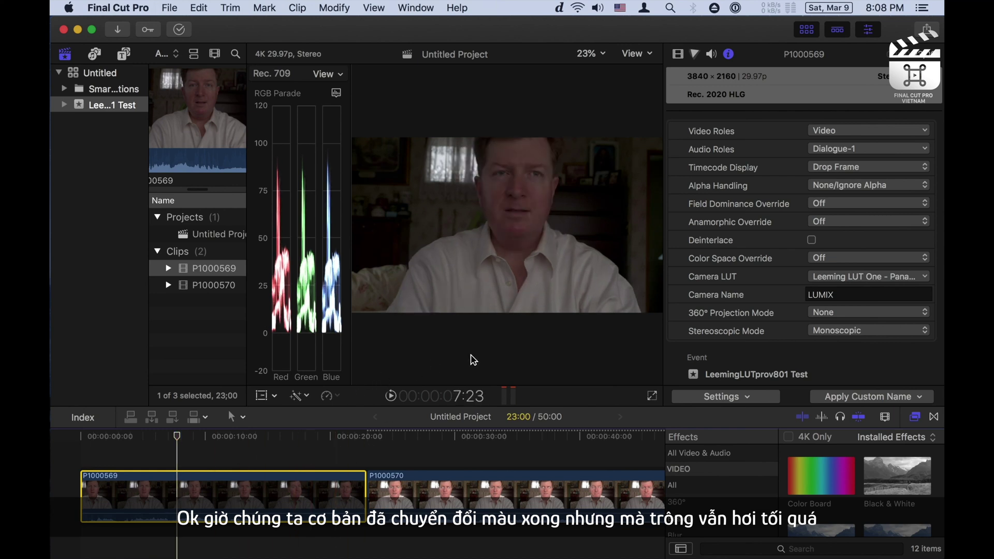
# Enable Balance Color on clip P1000569 using the White Balance method
pyautogui.click(679, 53)
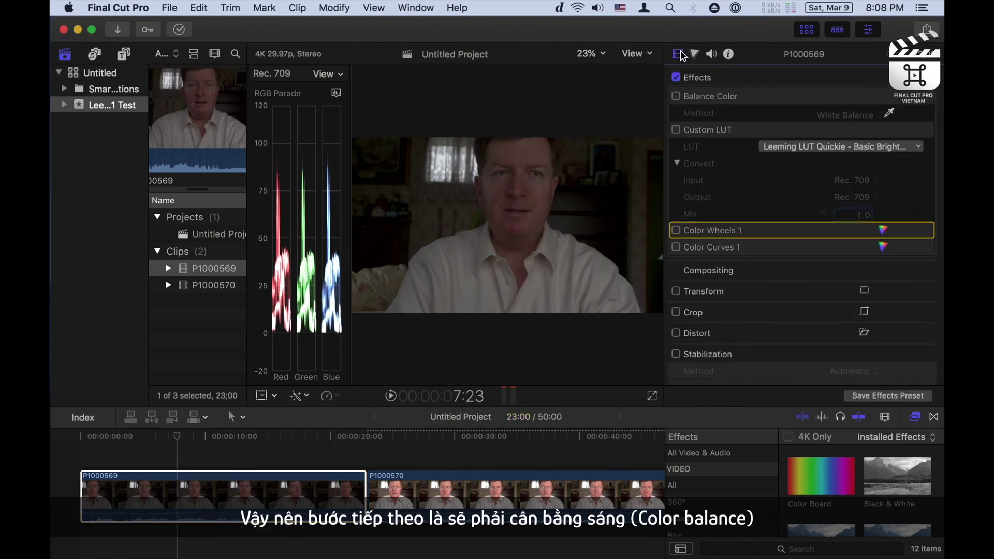
pyautogui.click(678, 97)
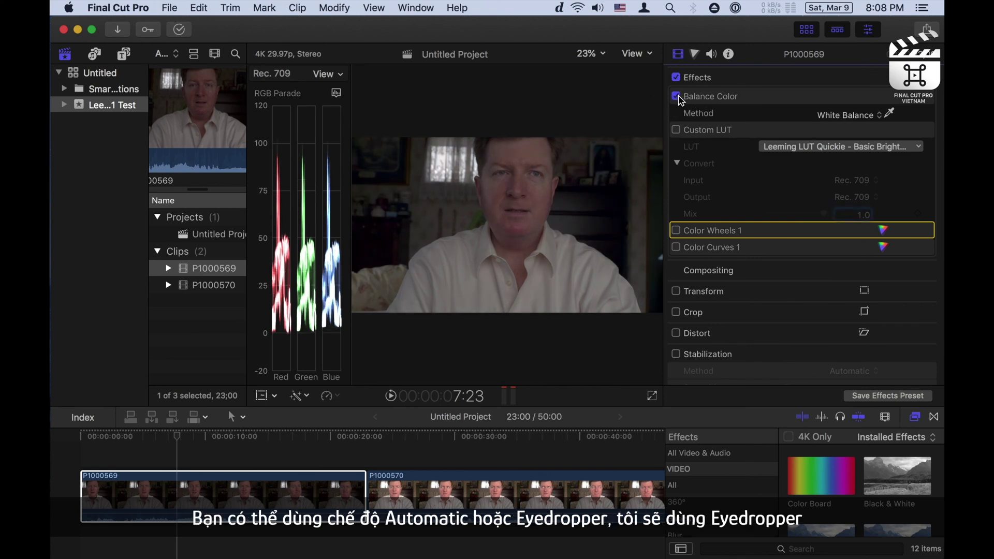
pyautogui.click(880, 118)
pyautogui.click(877, 89)
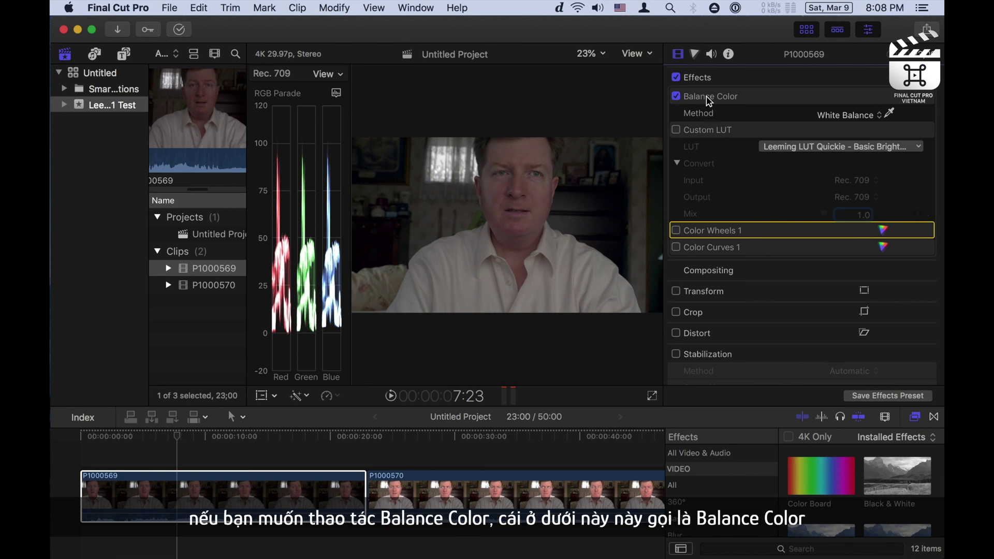
pyautogui.click(253, 422)
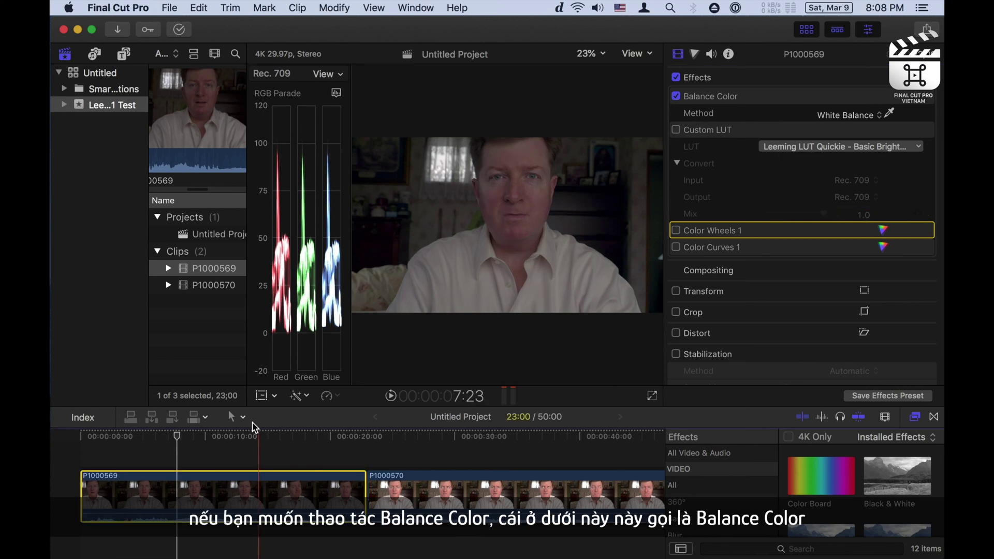
pyautogui.click(308, 396)
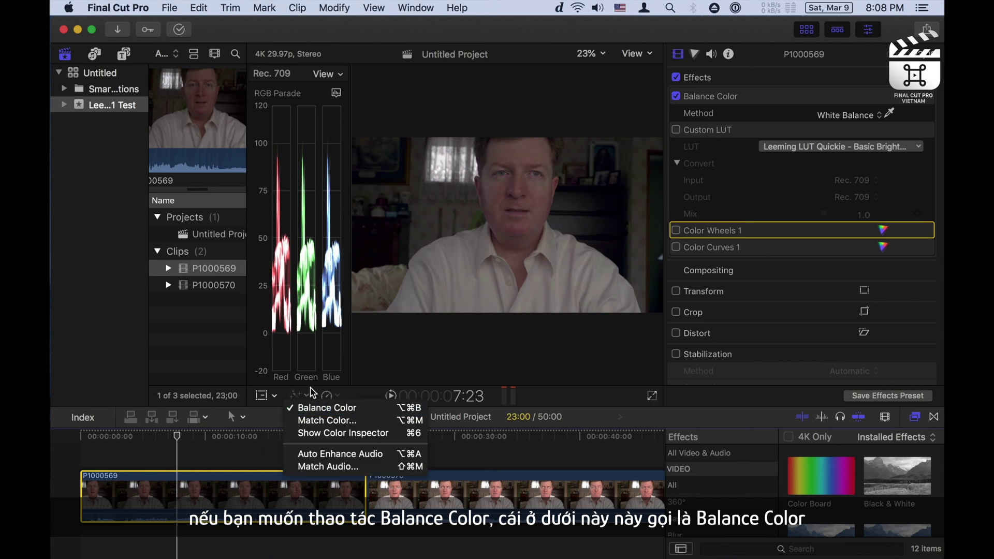
pyautogui.click(317, 402)
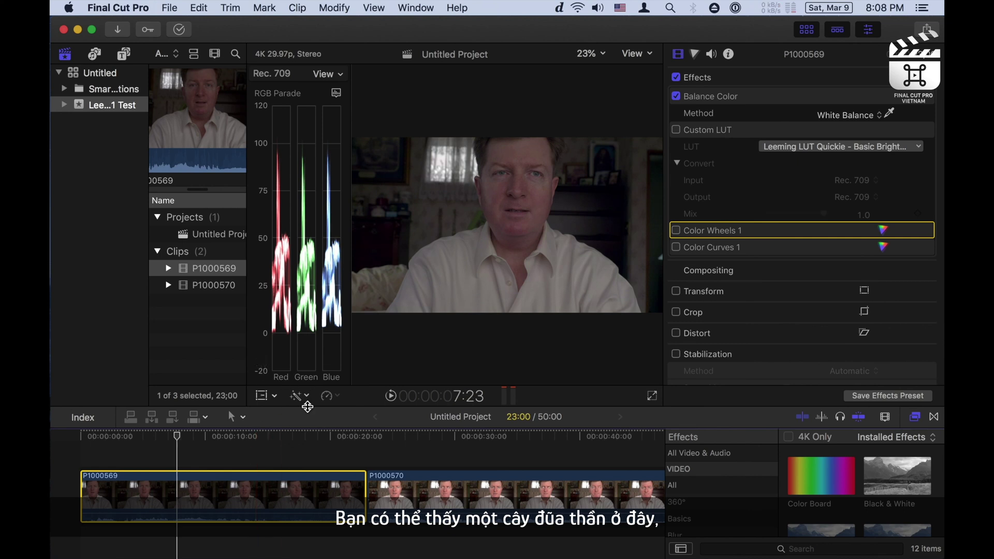
pyautogui.click(310, 398)
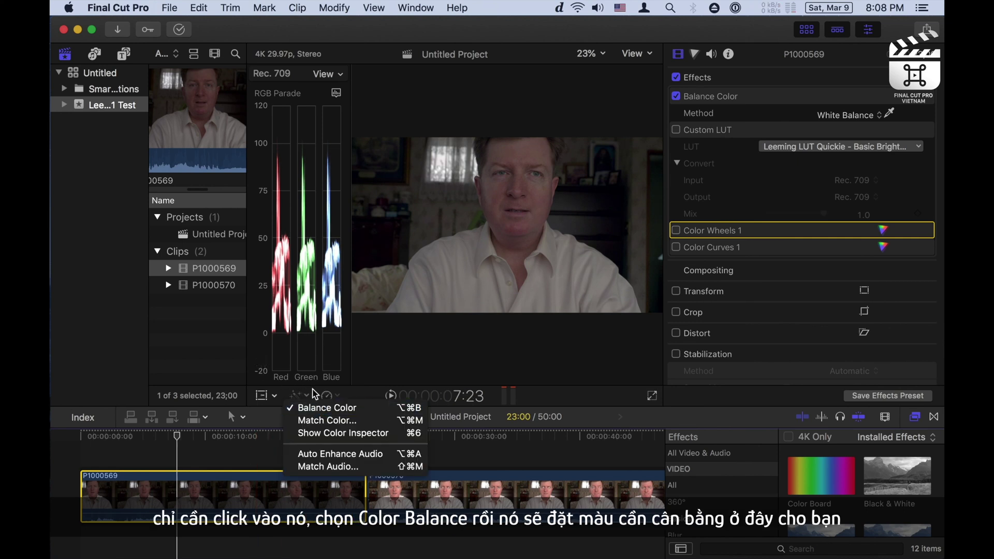
pyautogui.click(306, 394)
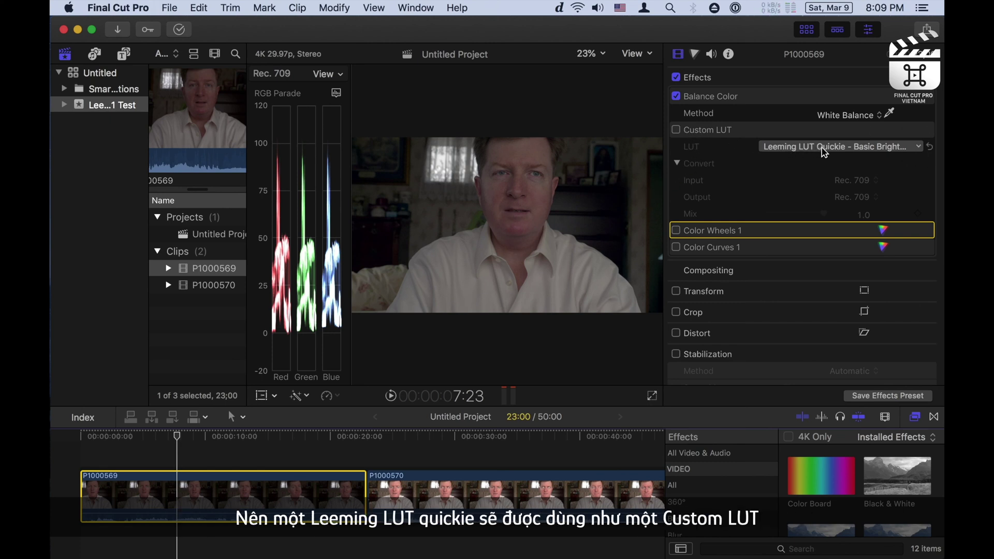
pyautogui.click(710, 136)
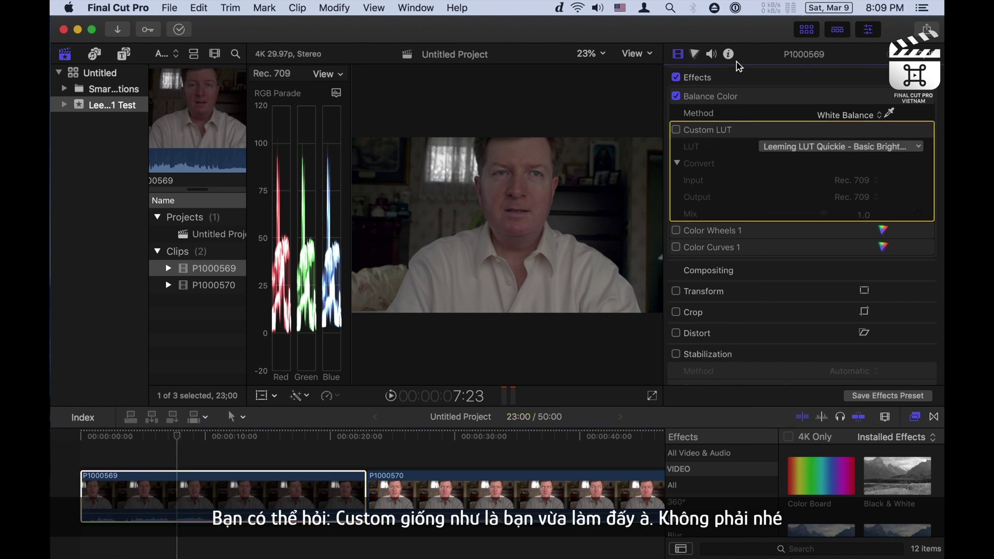
pyautogui.click(729, 54)
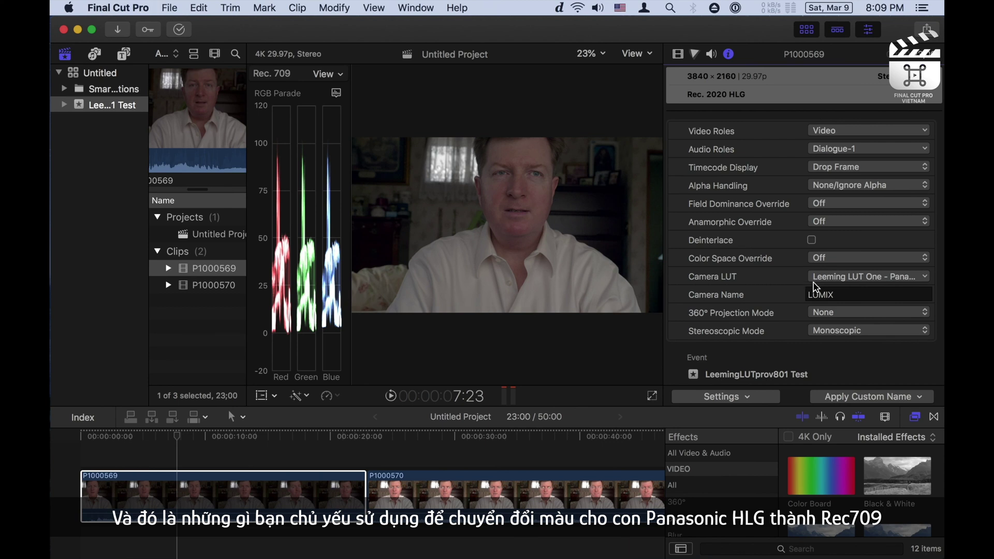
pyautogui.click(836, 281)
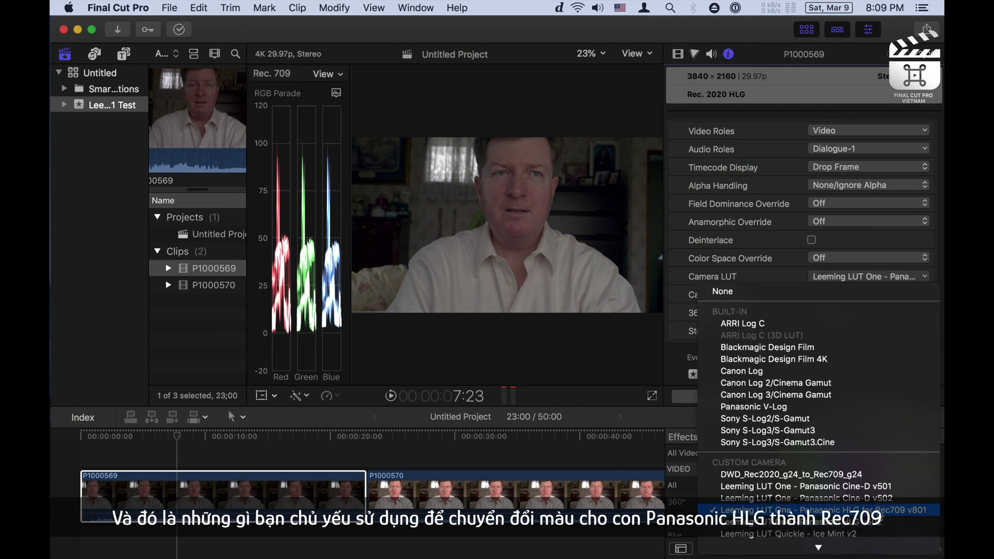
pyautogui.click(764, 110)
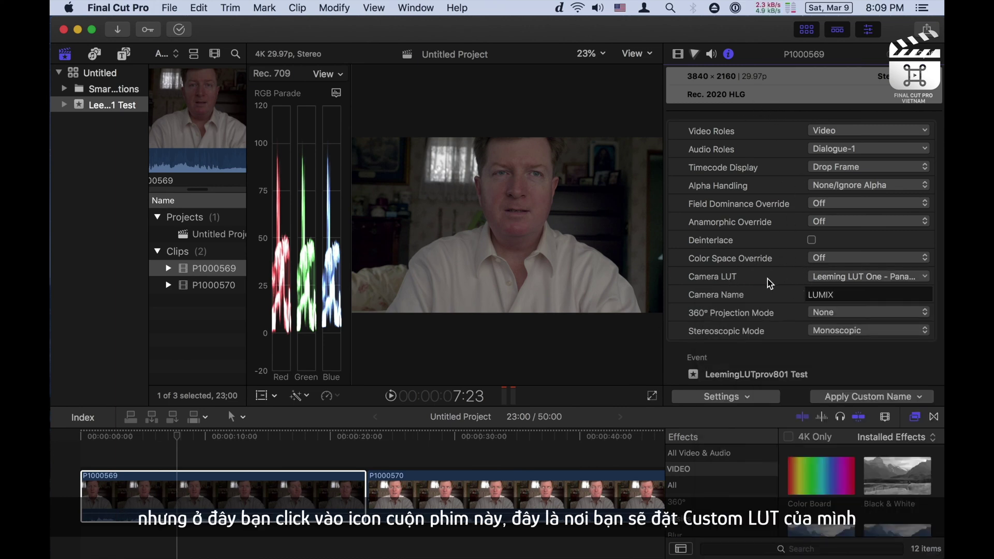
pyautogui.click(682, 54)
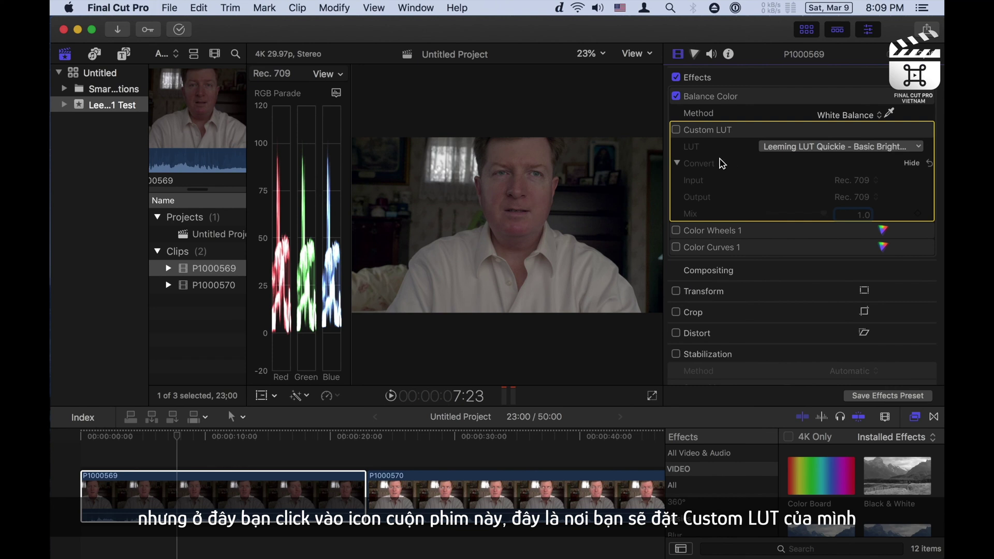
# Turn on the Custom LUT Leeming LUT Quickie - Basic Brighter v2 and enable Color Wheels 1
pyautogui.click(778, 150)
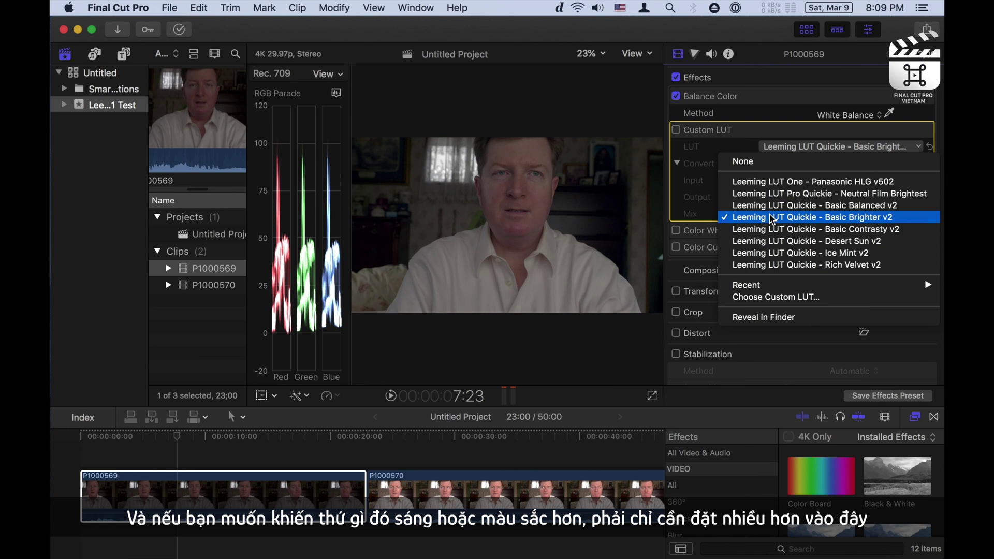
pyautogui.click(741, 137)
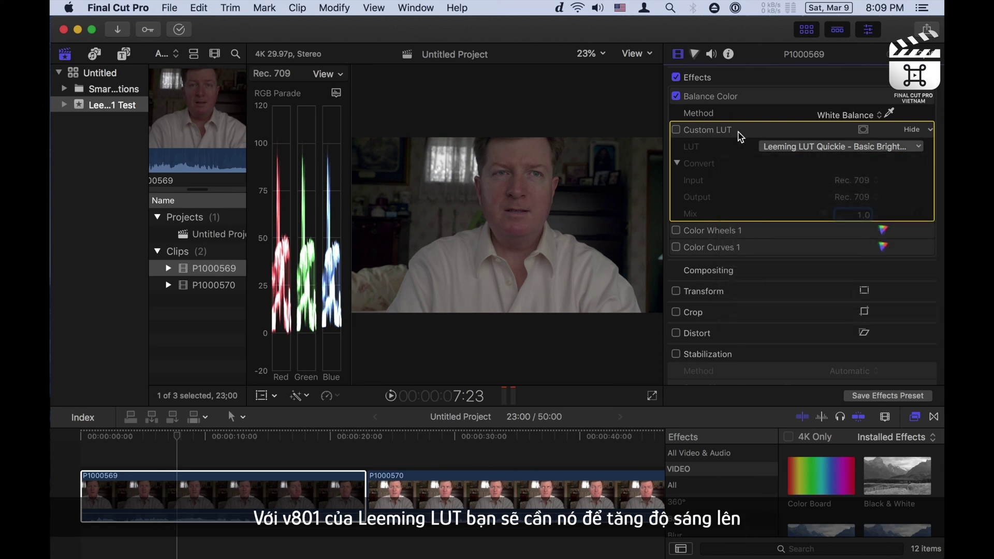
pyautogui.click(675, 132)
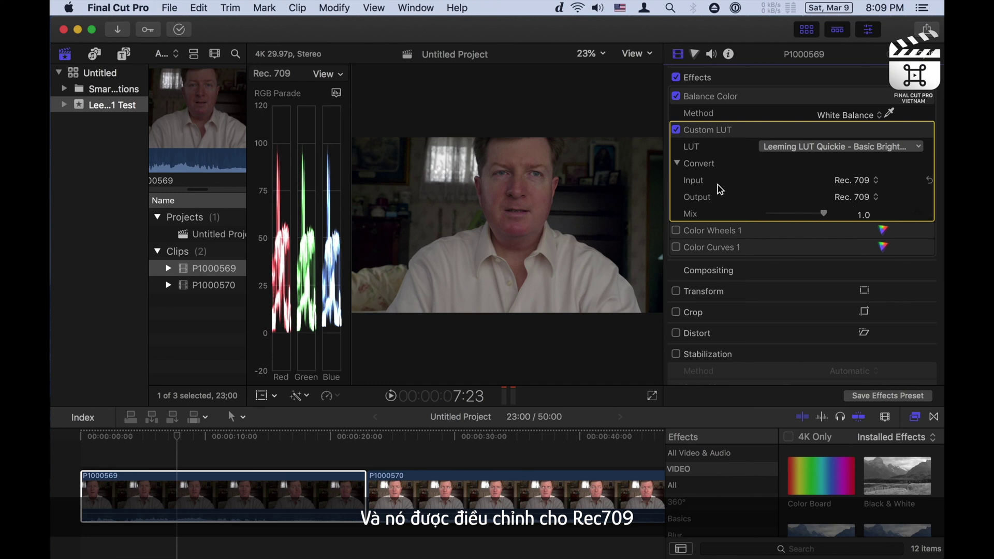
pyautogui.click(679, 233)
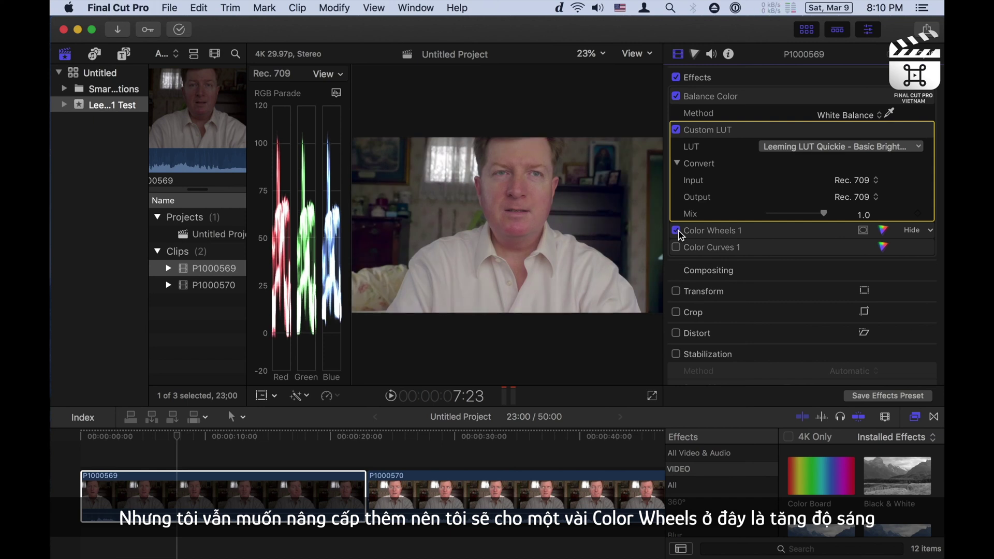
# Enable Color Curves 1 and review the Color Wheels and Color Curves adjustments for P1000569
pyautogui.click(678, 248)
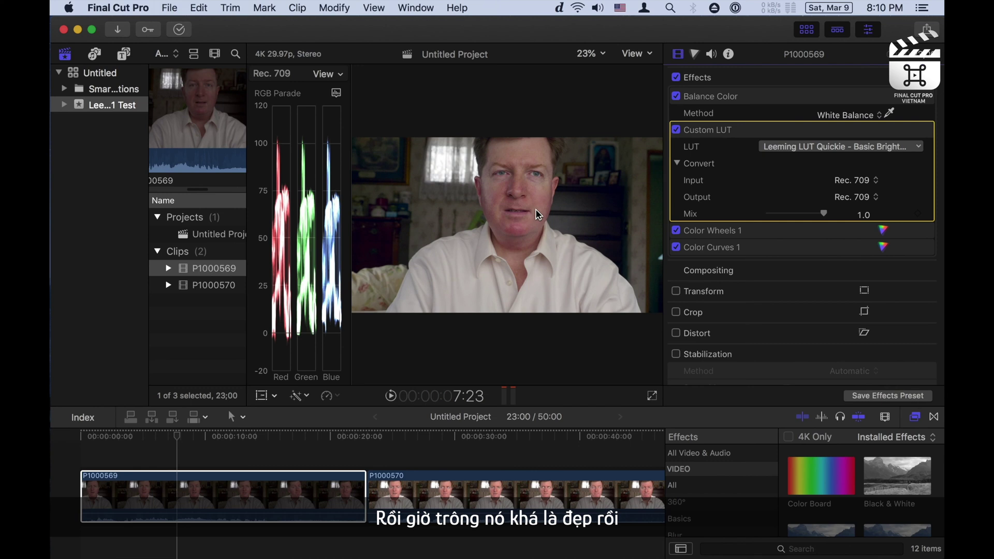
pyautogui.click(715, 231)
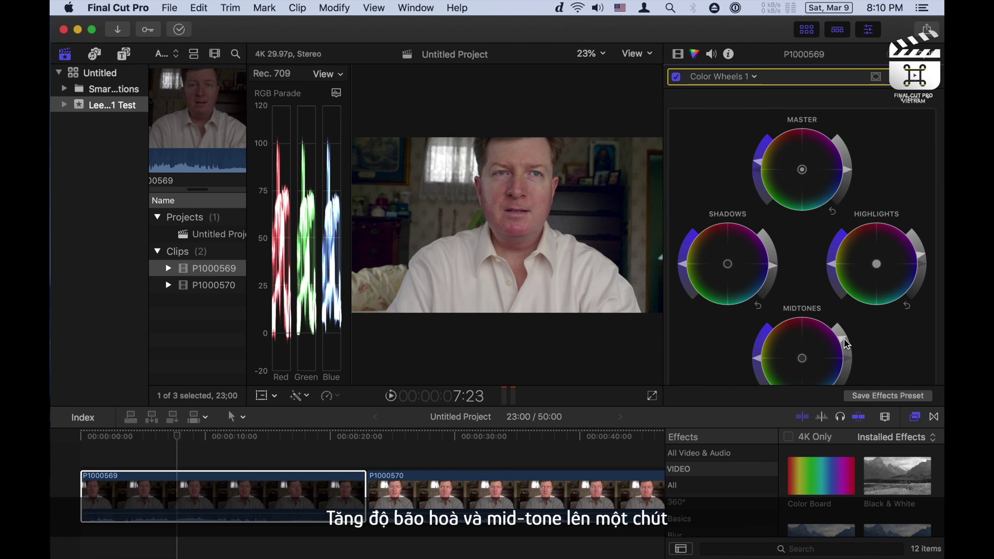
pyautogui.click(714, 87)
pyautogui.click(730, 250)
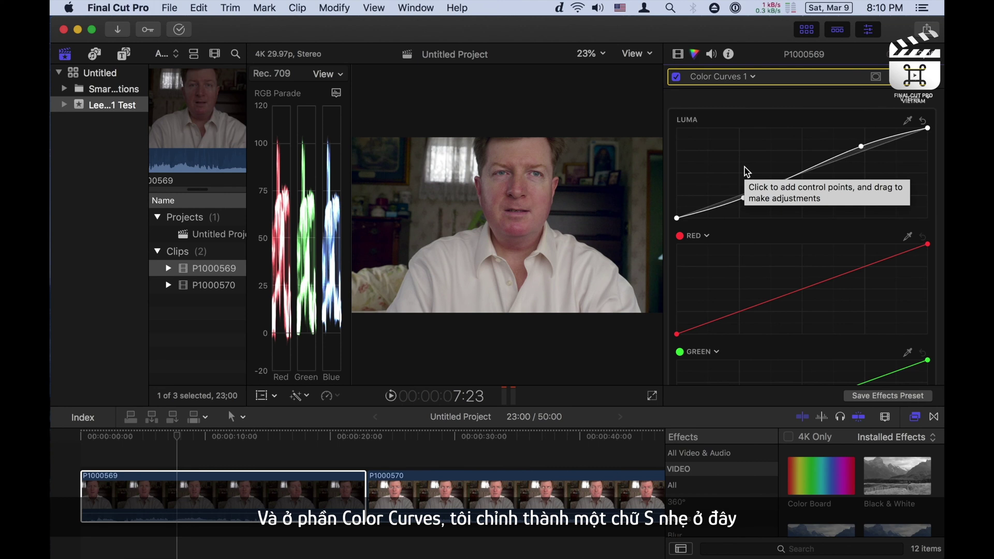
pyautogui.click(678, 54)
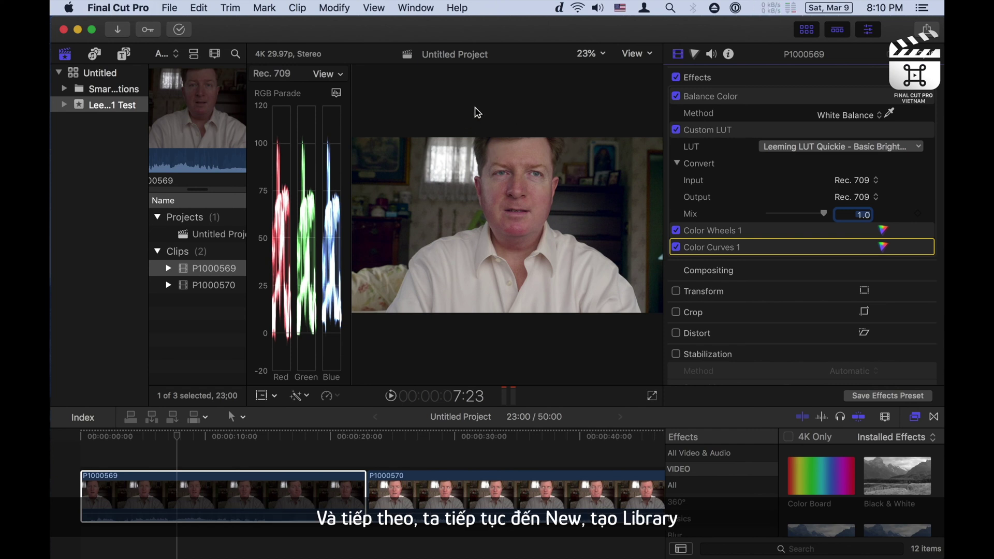
# Create and save a new library named Rec2020
pyautogui.click(175, 6)
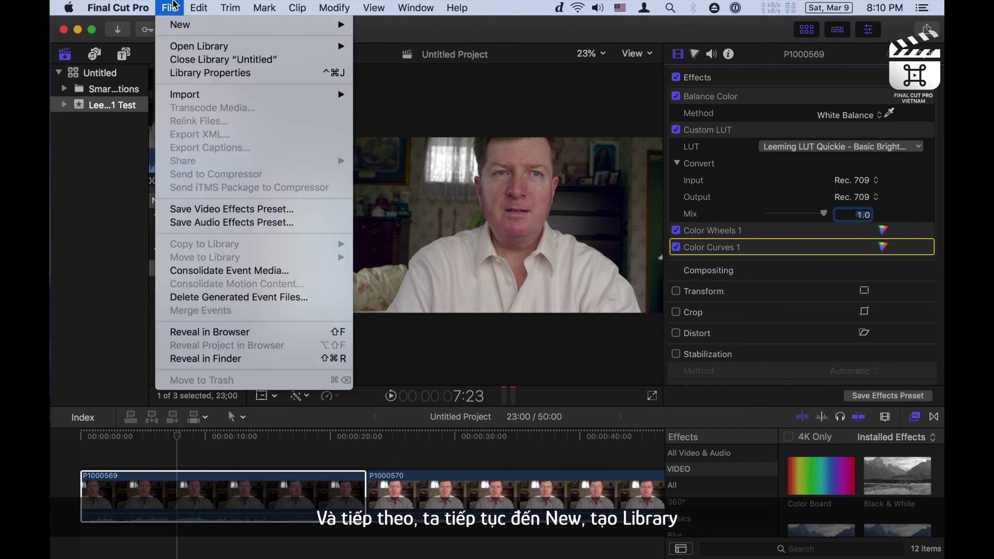
pyautogui.moveTo(180, 26)
pyautogui.click(393, 56)
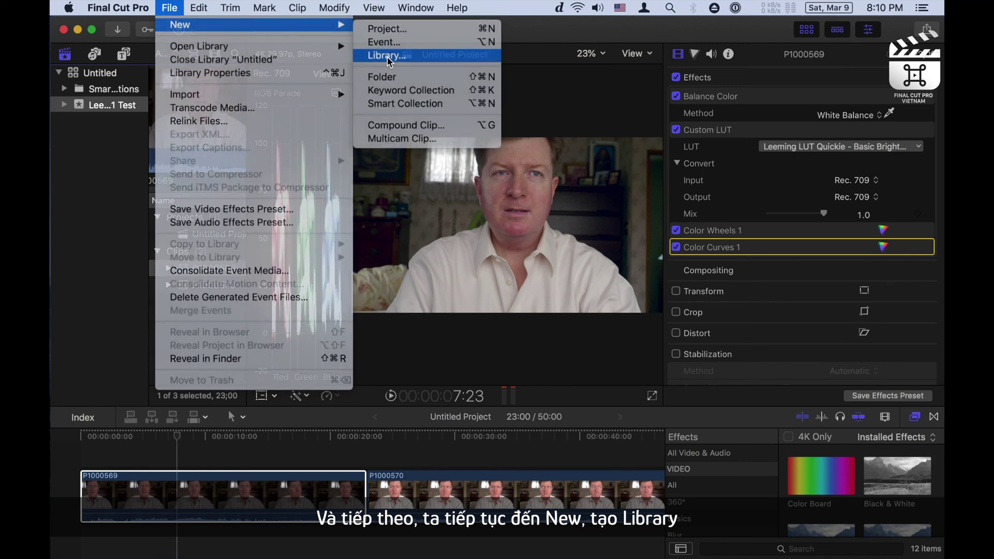
pyautogui.write('Rec2020')
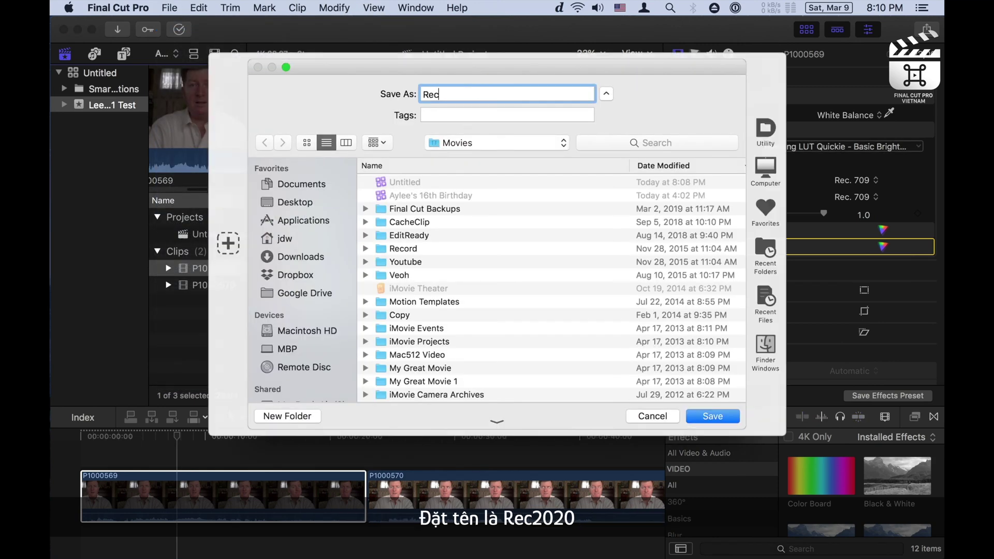
pyautogui.click(719, 416)
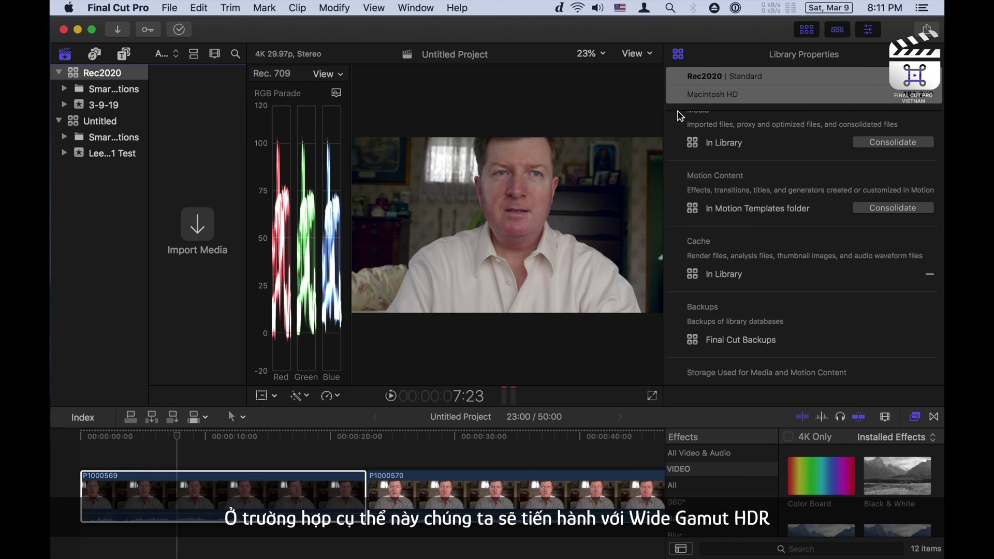
# Set the Rec2020 library's color processing to Wide Gamut HDR
pyautogui.click(928, 90)
pyautogui.click(496, 154)
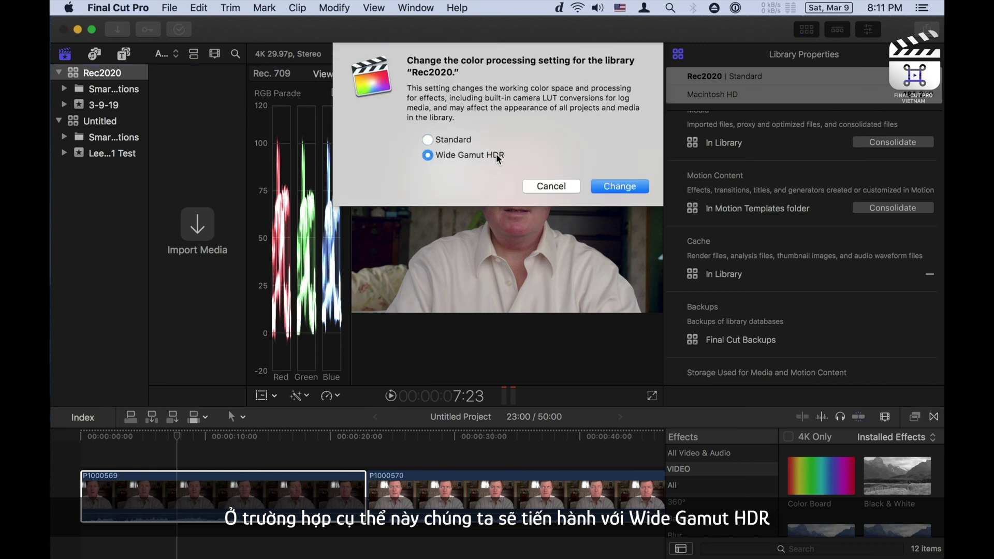
pyautogui.click(621, 188)
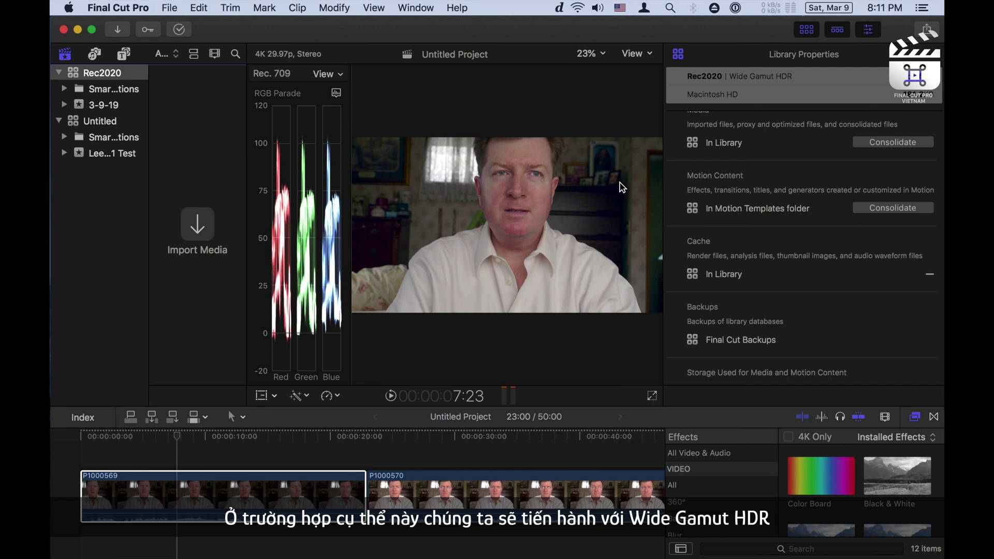
# Copy clip P1000569 from the test event into event 3-9-19, without optimized or proxy media
pyautogui.click(80, 106)
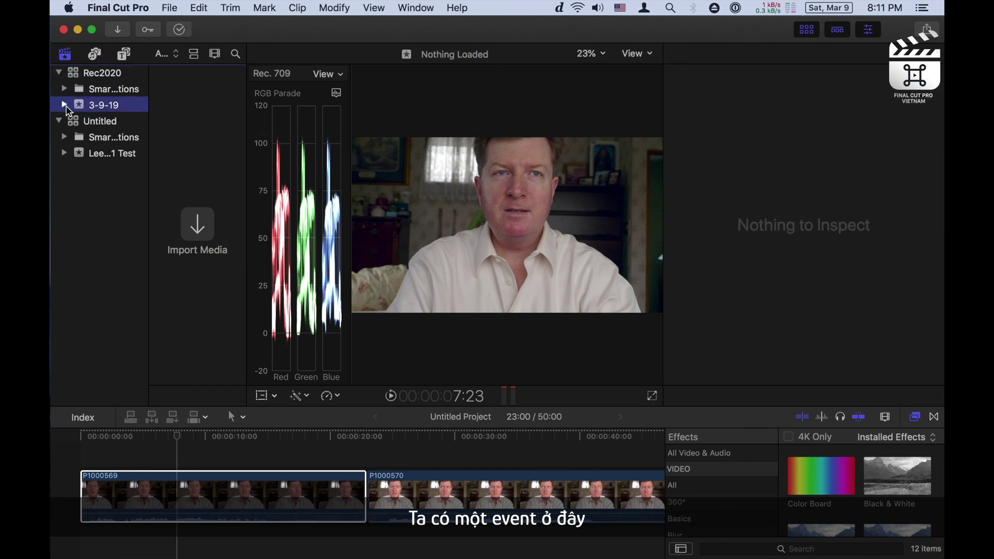
pyautogui.click(66, 106)
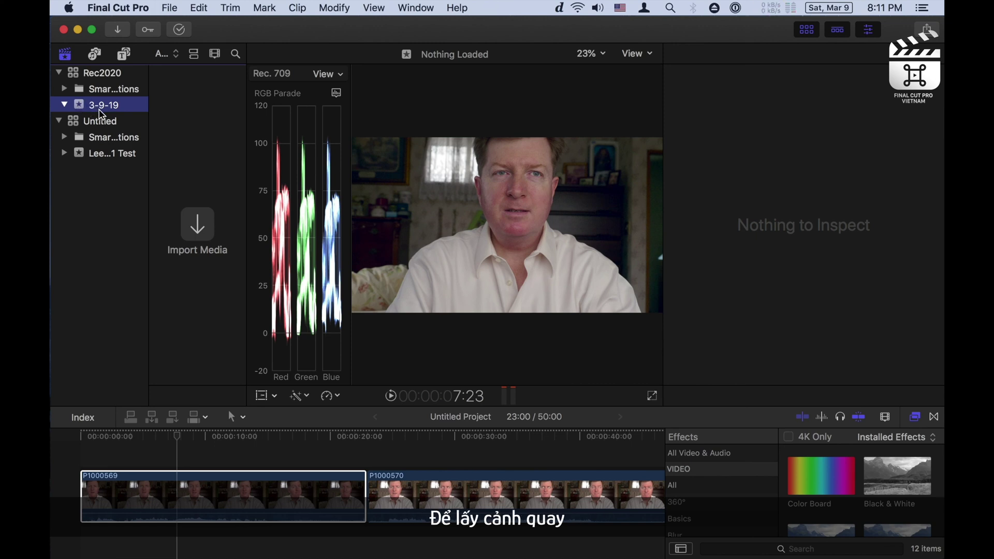
pyautogui.click(64, 153)
pyautogui.click(72, 154)
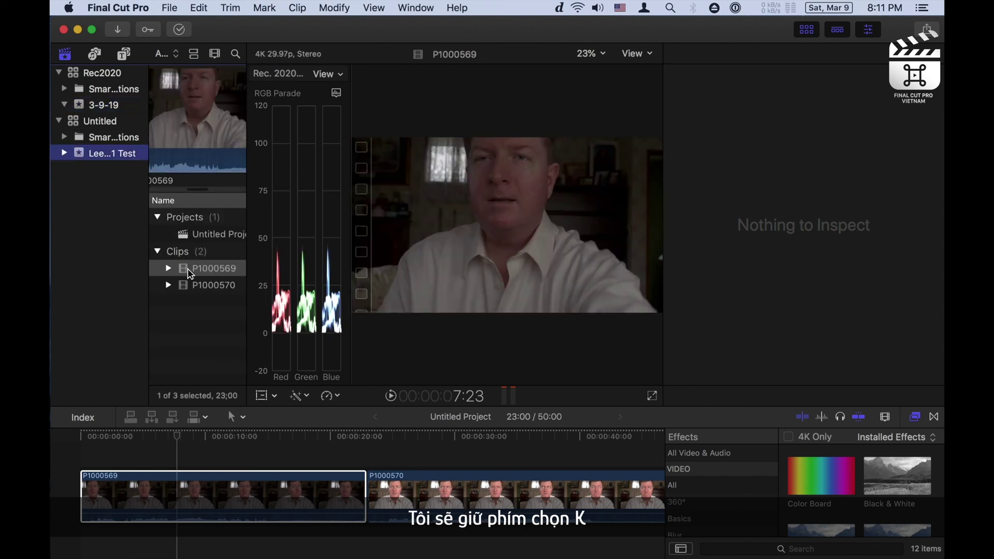
pyautogui.moveTo(191, 274); pyautogui.dragTo(120, 108)
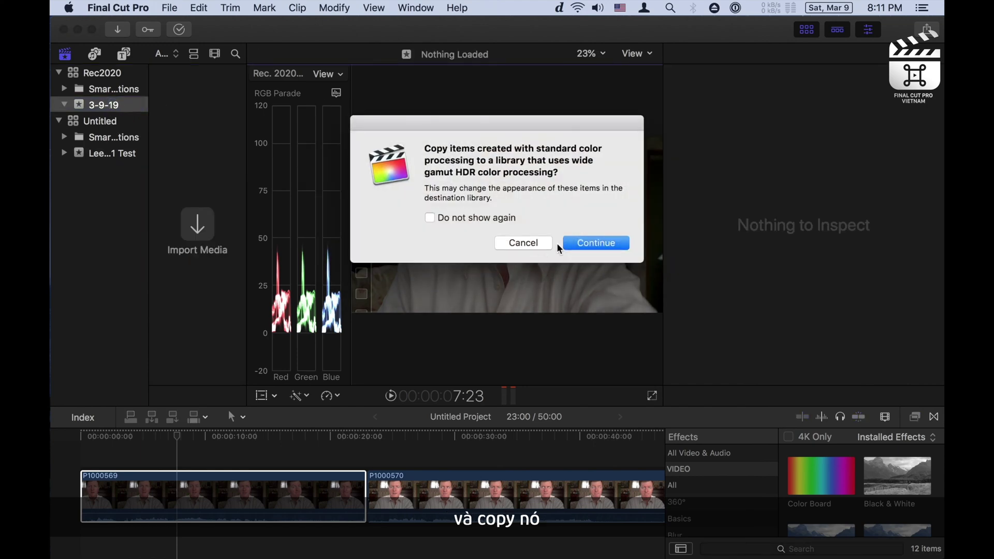
pyautogui.click(583, 243)
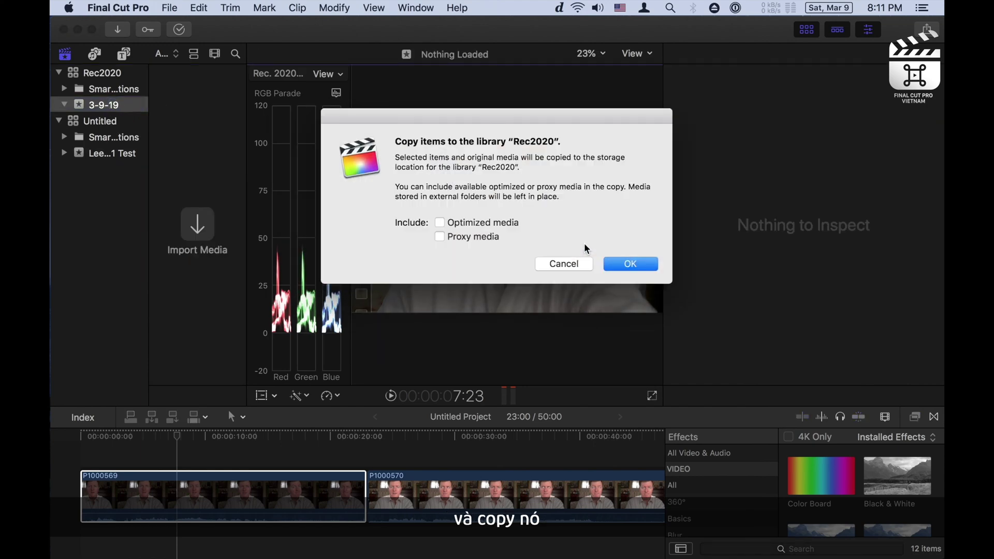
pyautogui.click(631, 265)
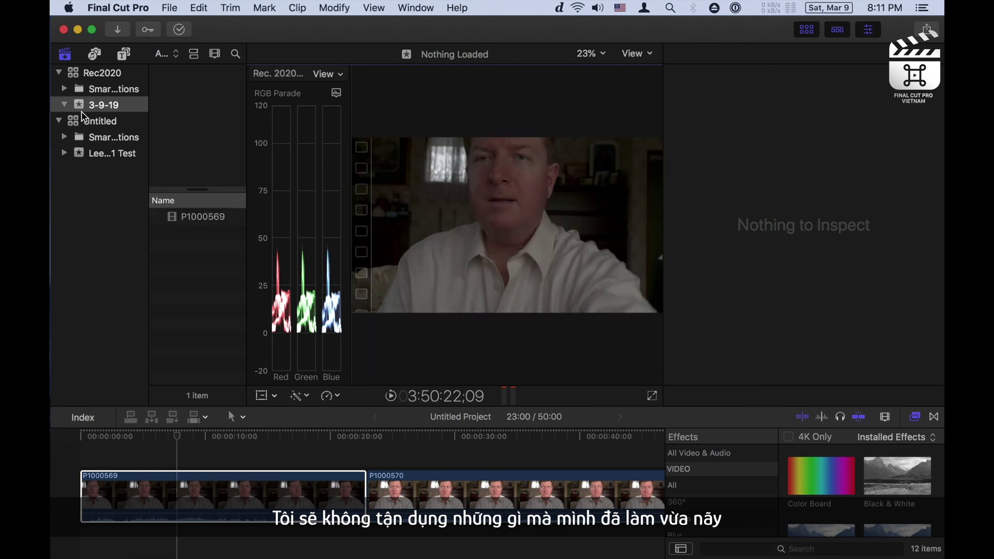
pyautogui.click(173, 225)
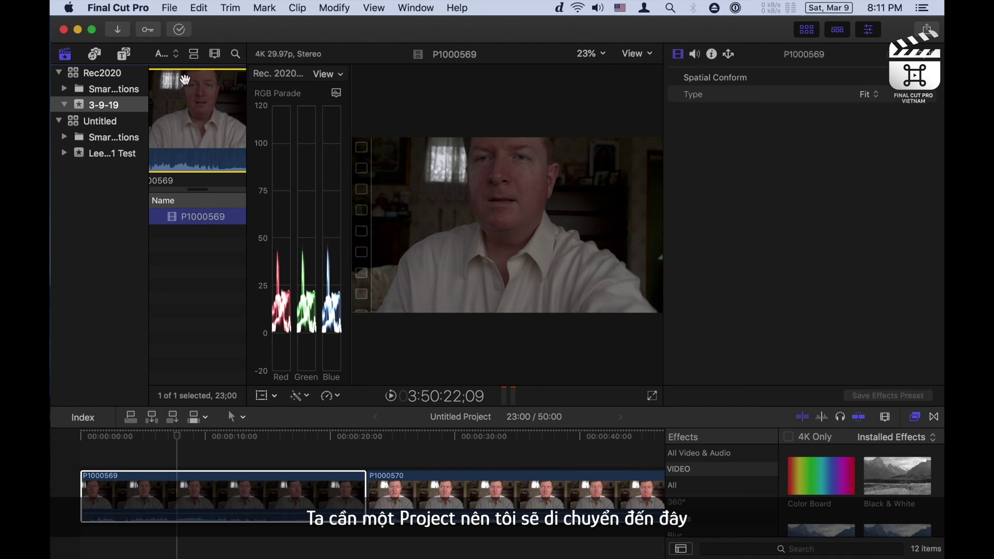
pyautogui.click(176, 8)
# Create a new project in event 3-9-19 using Standard - Rec. 709, after previewing Rec. 2020 HLG
pyautogui.moveTo(179, 23)
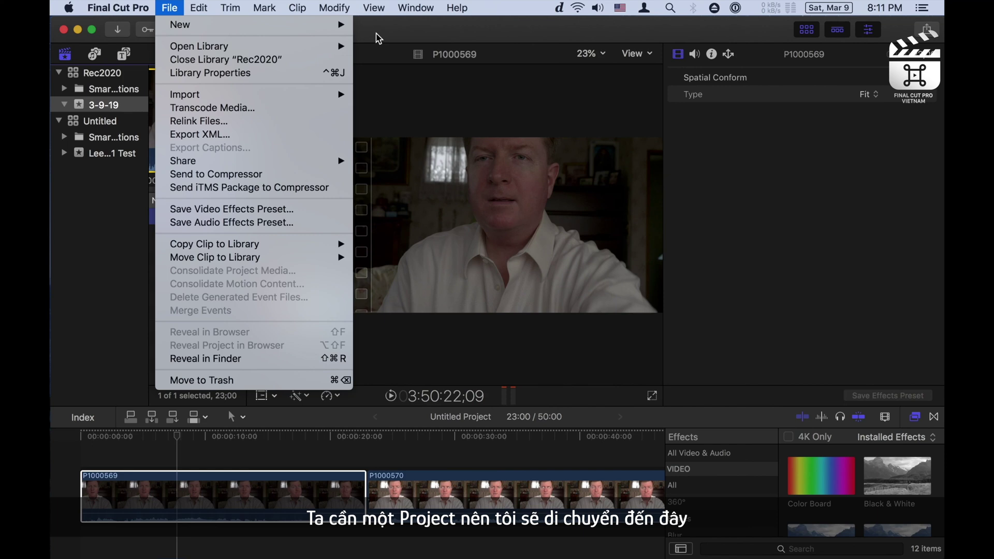
pyautogui.click(370, 29)
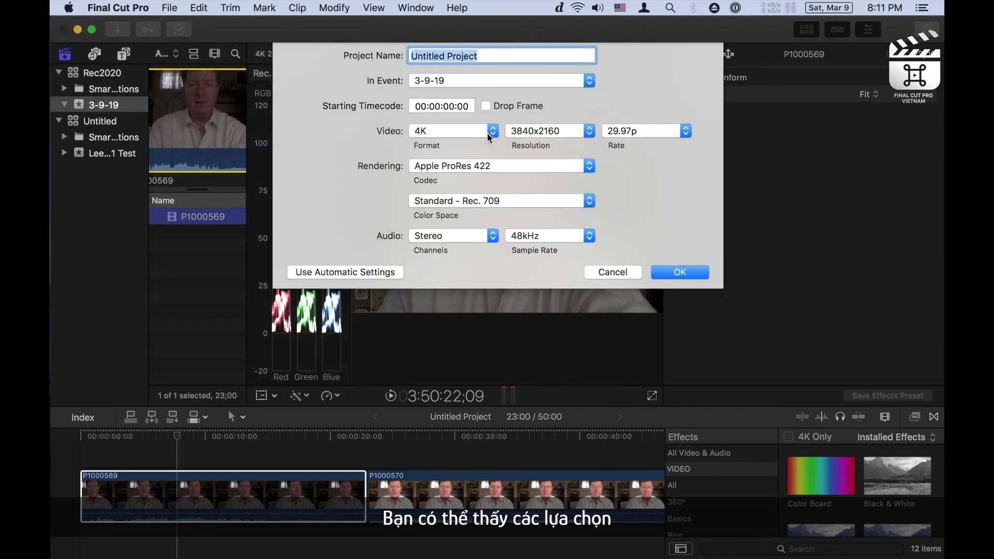
pyautogui.click(511, 199)
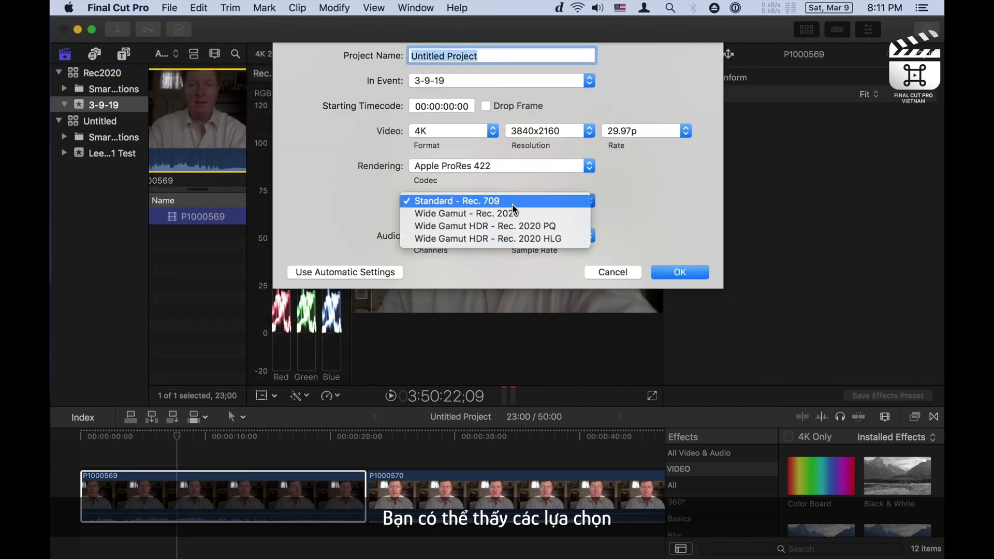
pyautogui.click(547, 241)
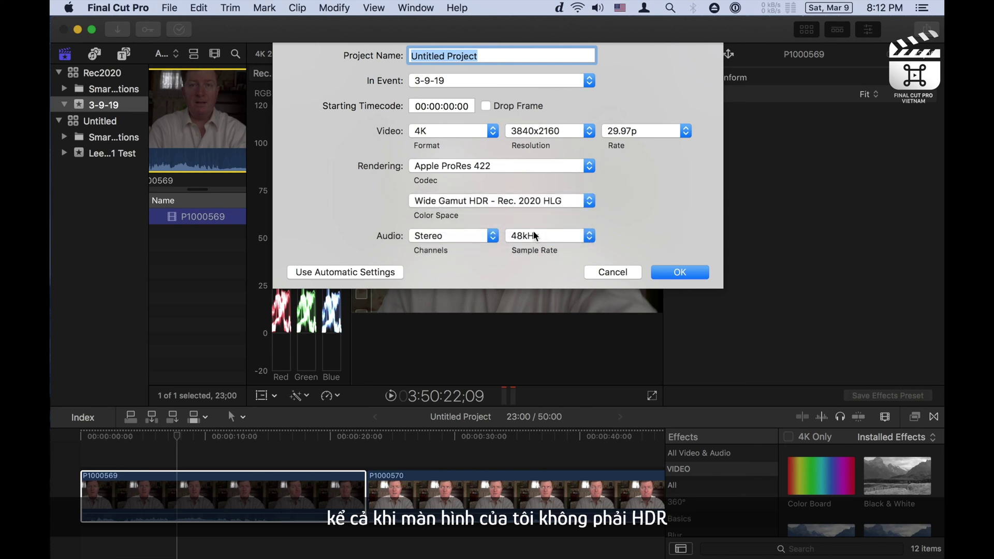
pyautogui.click(477, 200)
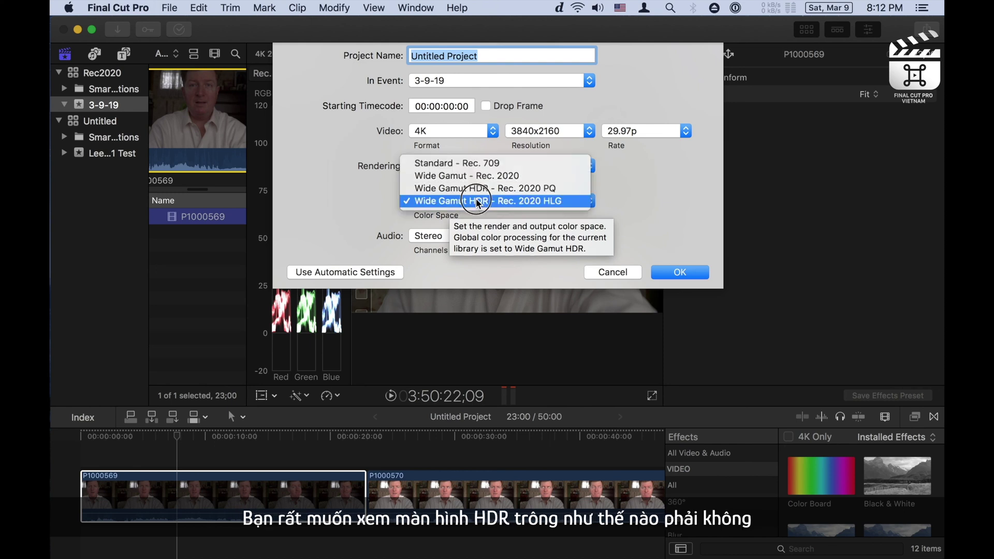
pyautogui.click(485, 164)
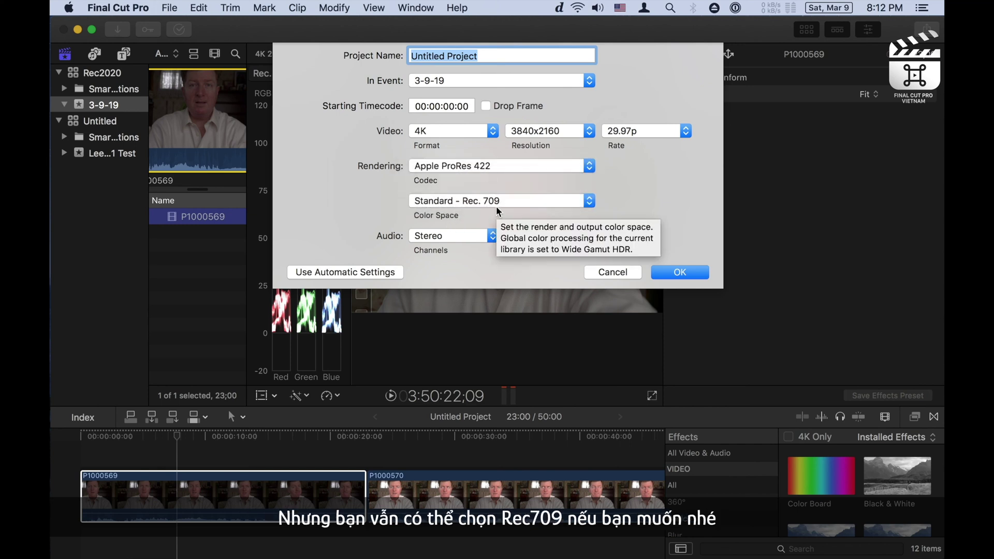
pyautogui.click(670, 271)
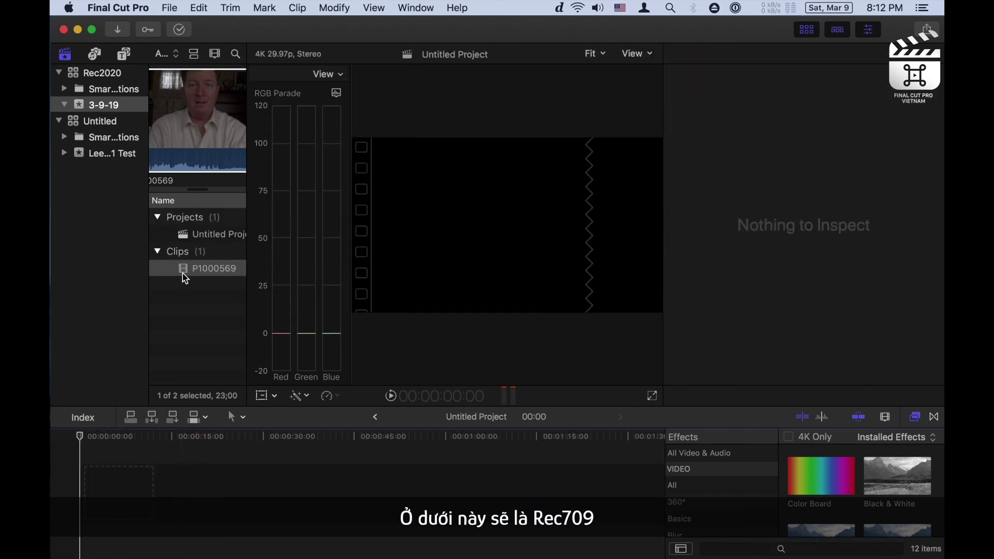
# Place clip P1000569 at the start of the new project's timeline and show its Info properties
pyautogui.moveTo(182, 275); pyautogui.dragTo(154, 495)
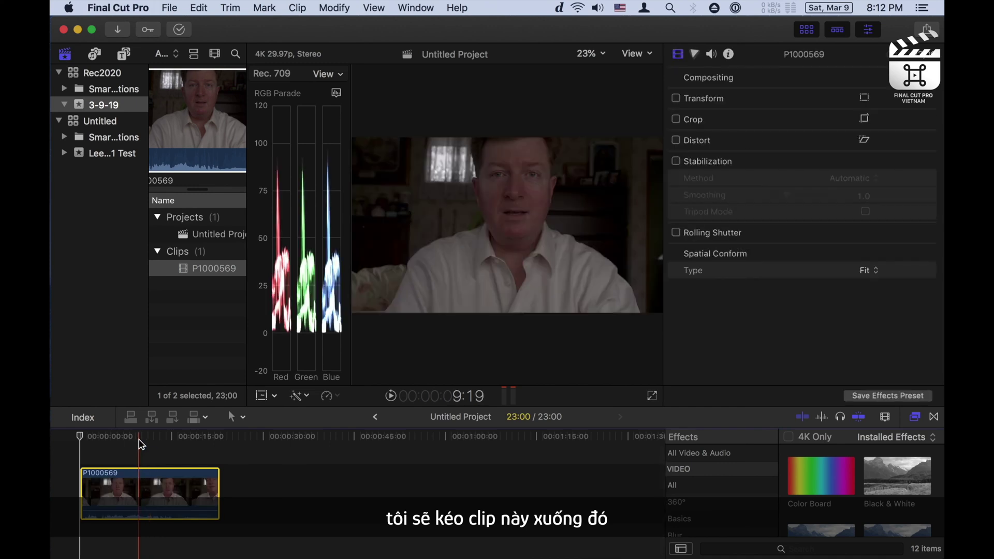
pyautogui.click(138, 437)
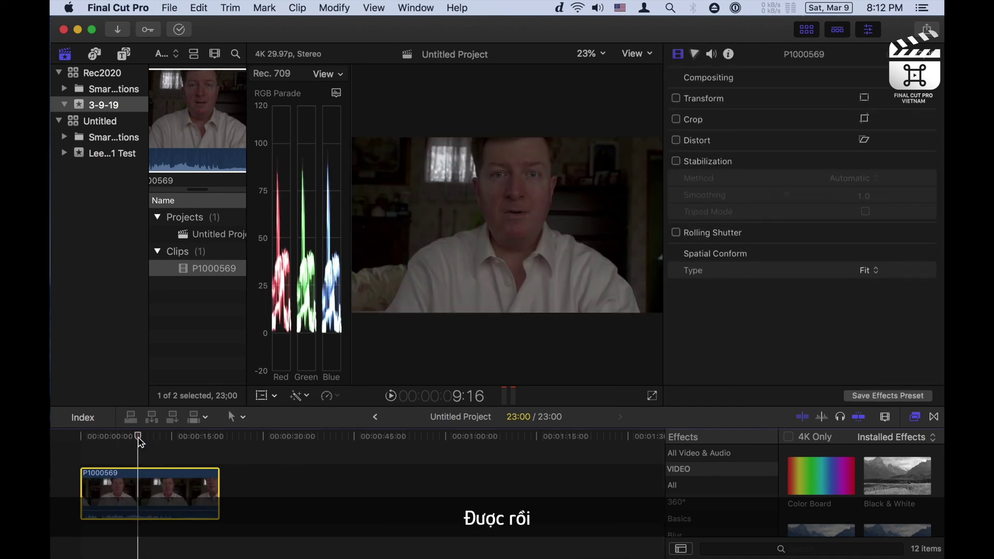
pyautogui.click(729, 55)
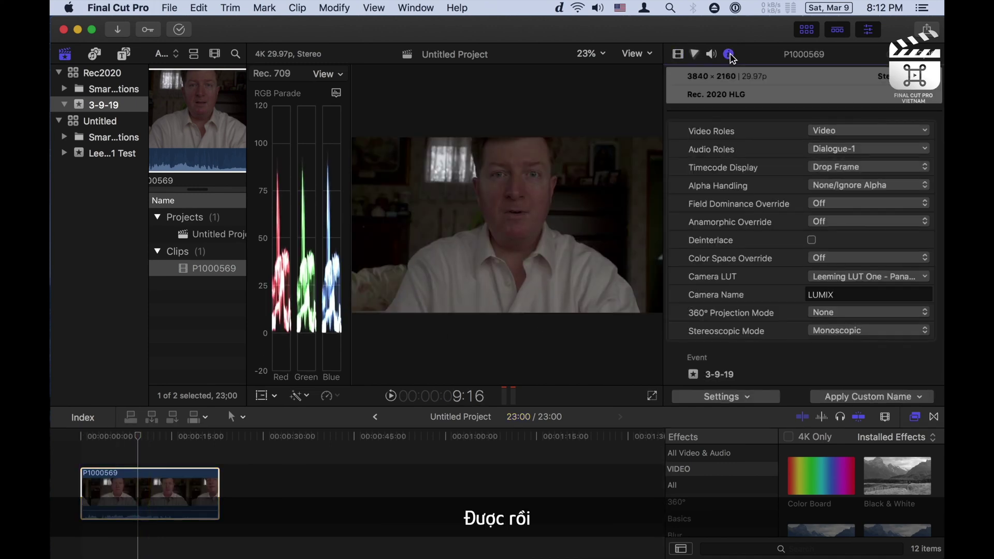
# Remove the camera LUT, then reapply Leeming LUT One Panasonic HLG for Rec709
pyautogui.click(845, 280)
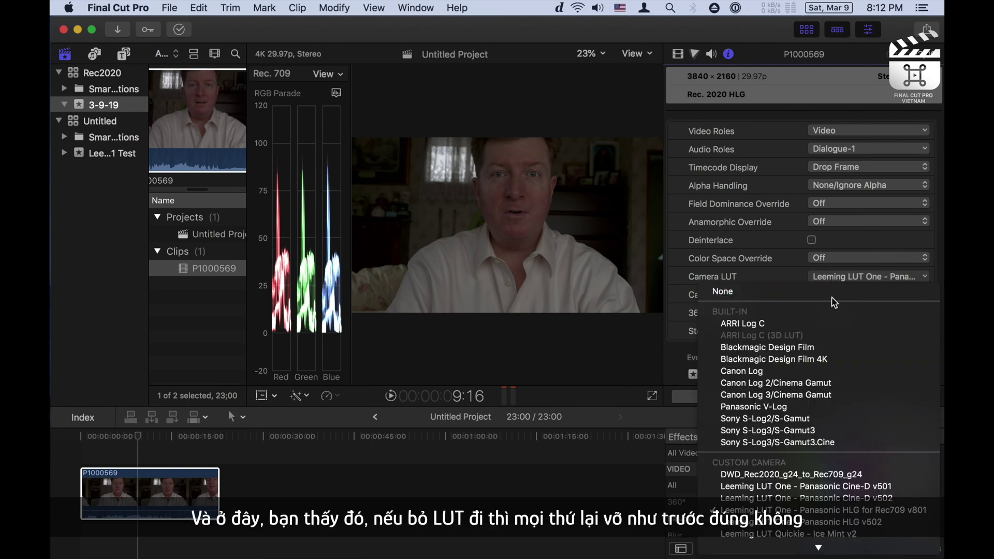
pyautogui.click(831, 294)
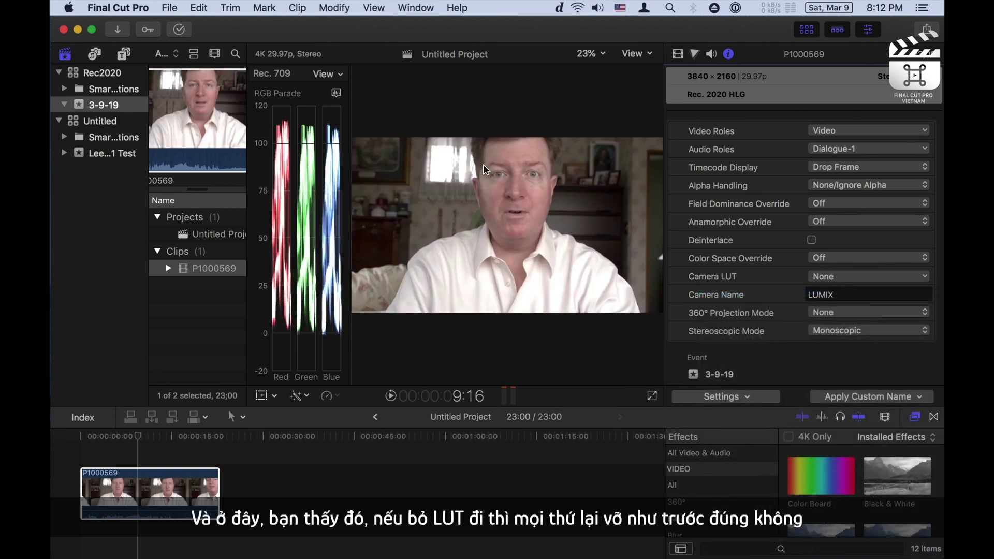
pyautogui.click(836, 280)
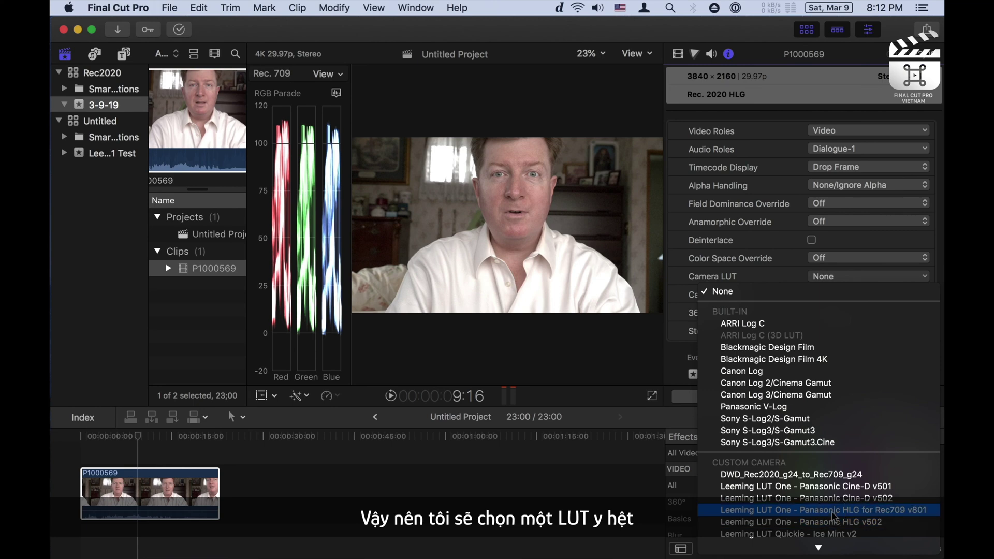
pyautogui.click(835, 522)
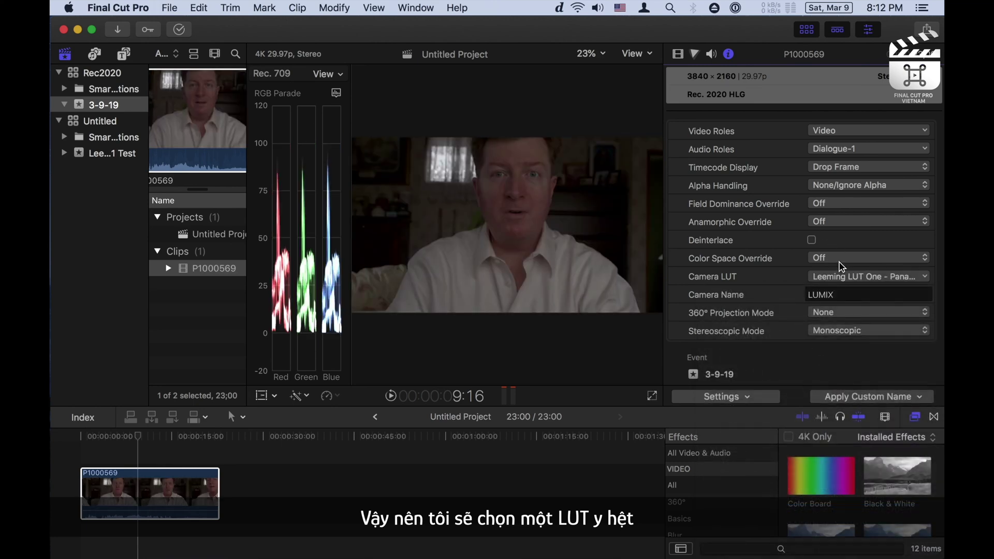
# Set Color Space Override to Rec. 709 and compare it against the override turned Off
pyautogui.click(839, 259)
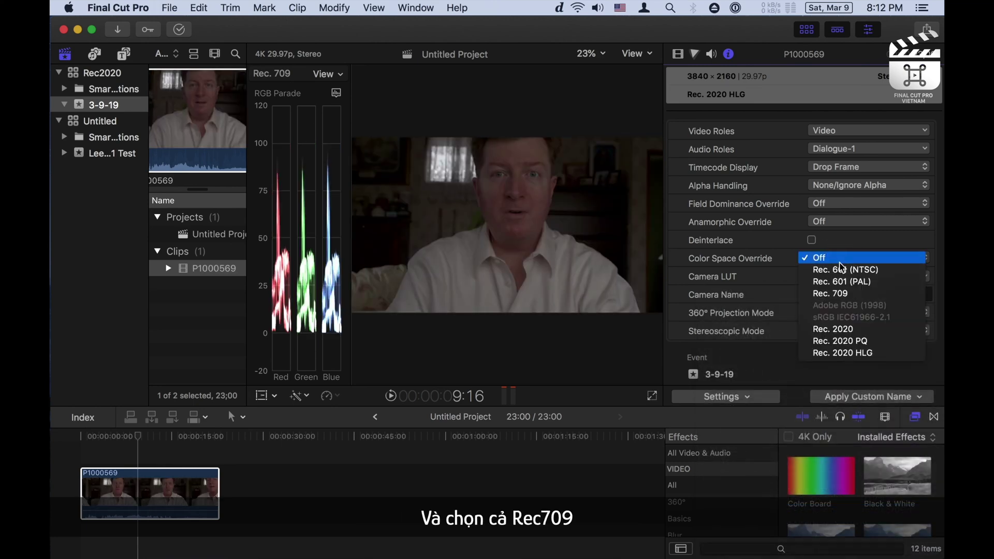
pyautogui.click(844, 298)
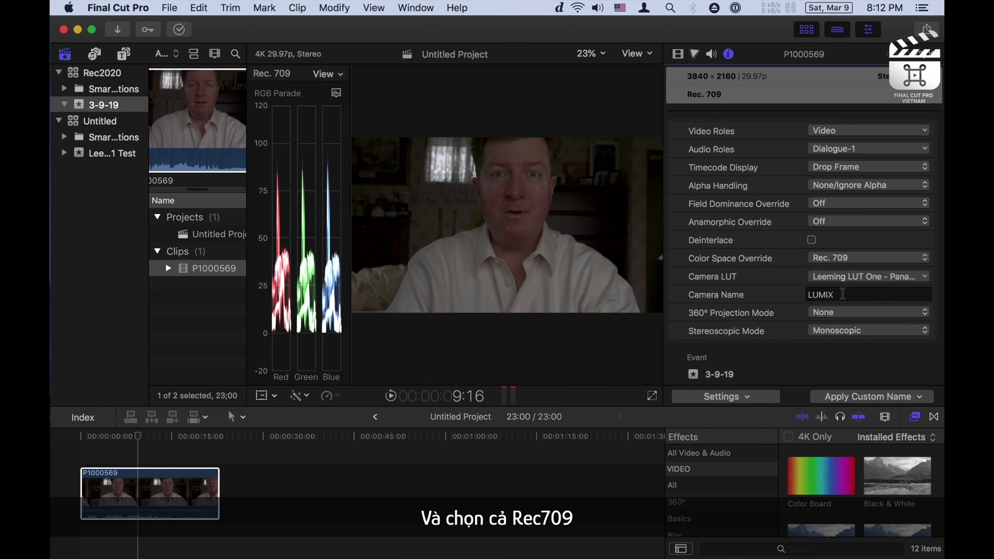
pyautogui.click(840, 262)
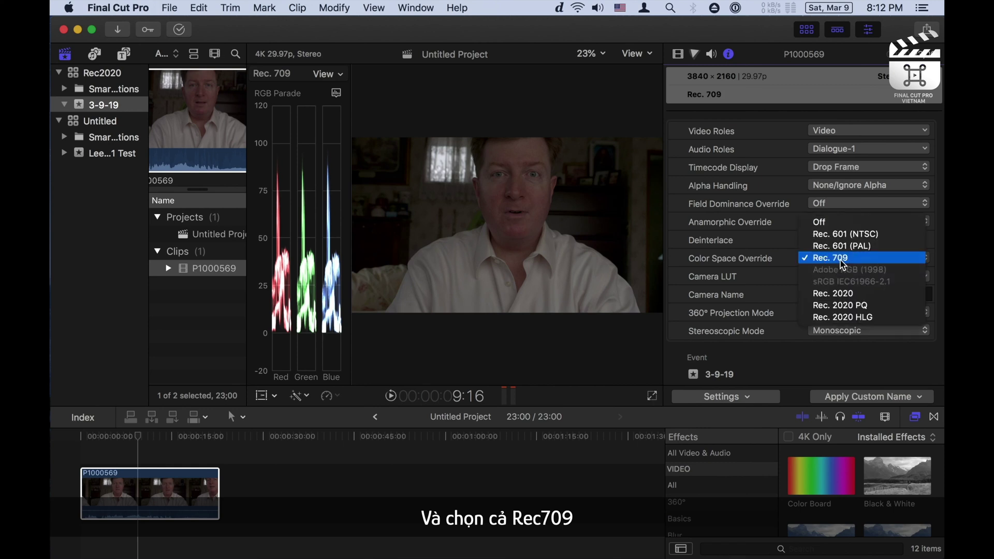
pyautogui.click(840, 226)
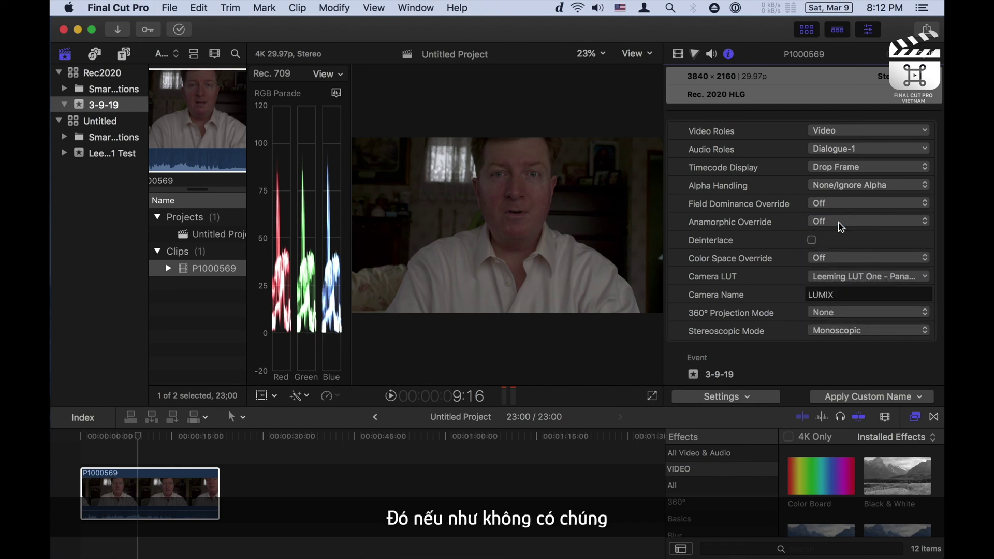
pyautogui.click(841, 259)
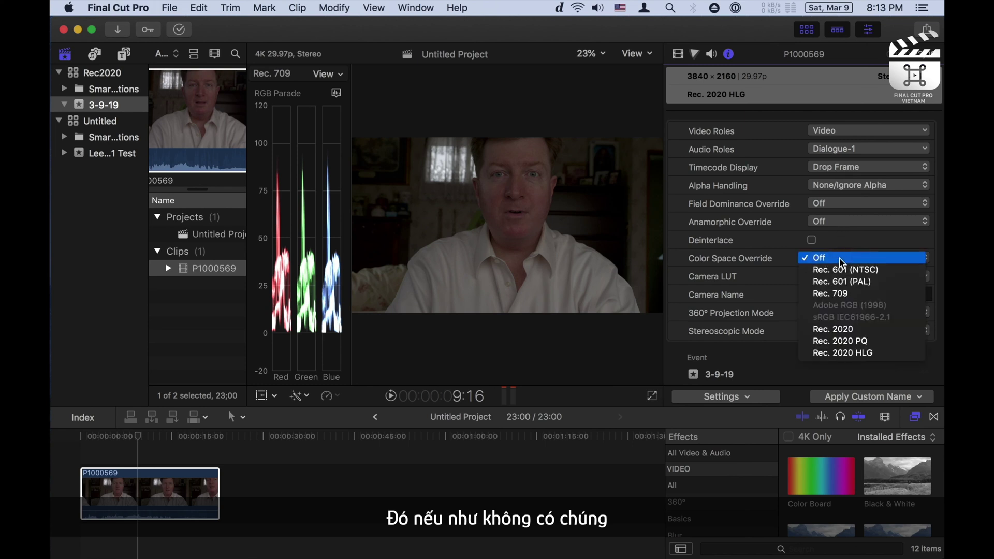
pyautogui.click(843, 296)
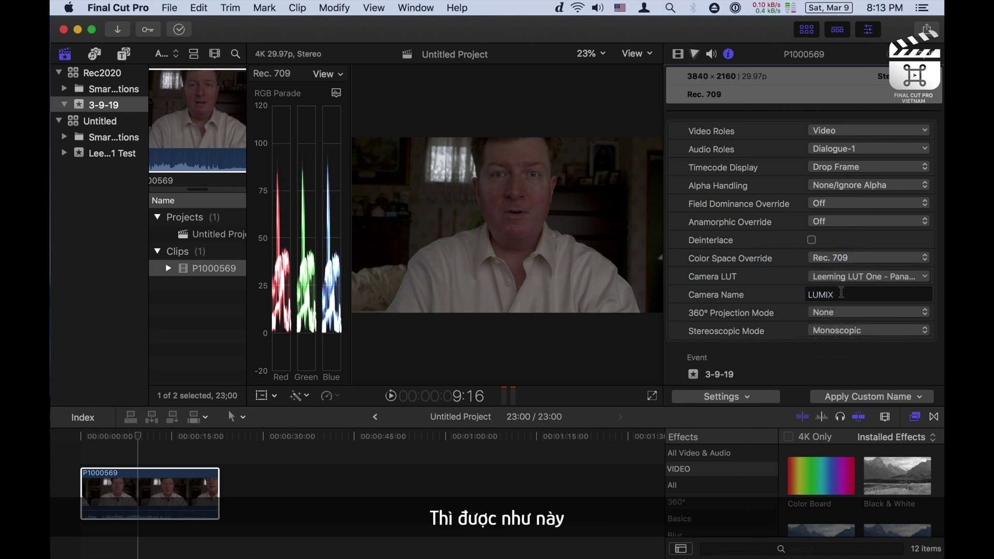
pyautogui.click(841, 258)
pyautogui.click(837, 222)
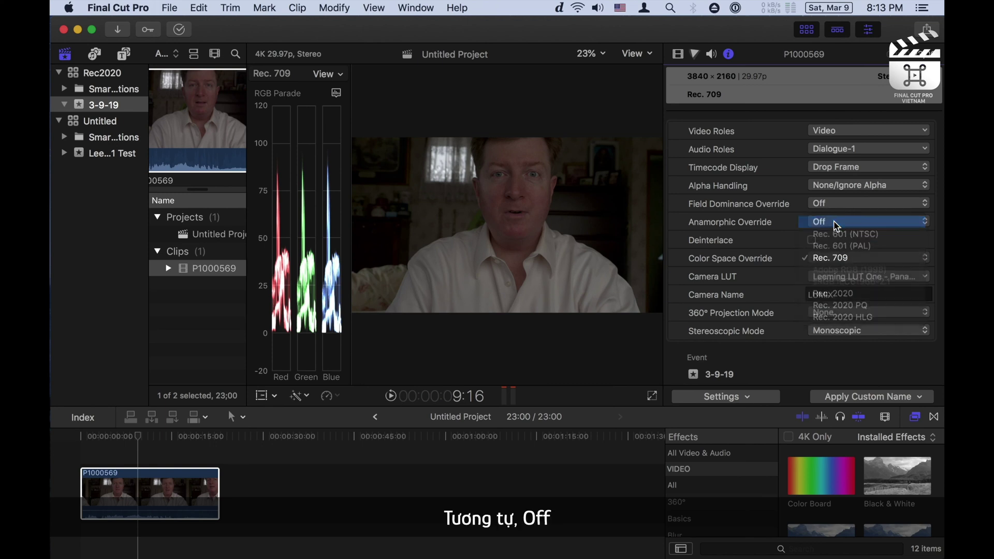
# Keep toggling the override between Off and Rec. 709, finishing on Rec. 709
pyautogui.click(835, 258)
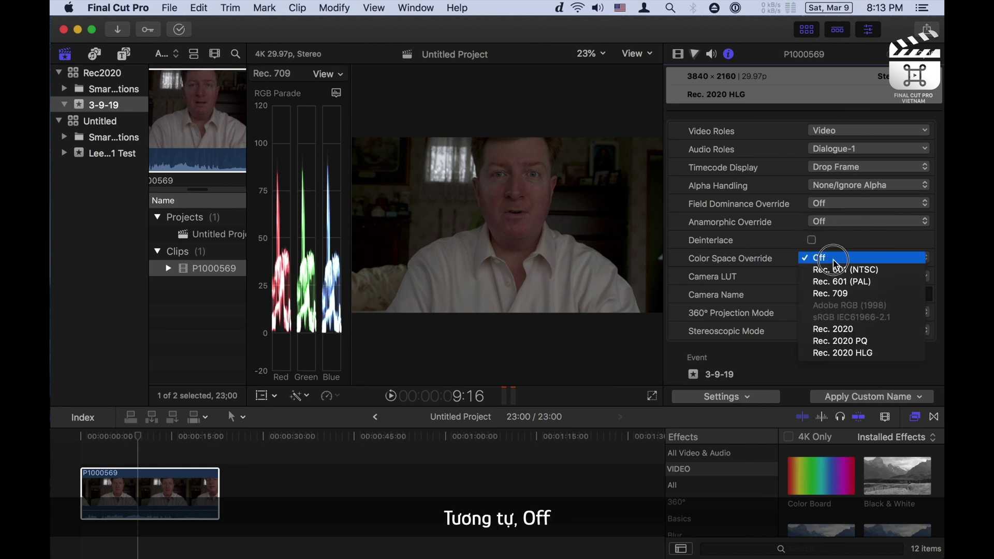
pyautogui.click(835, 294)
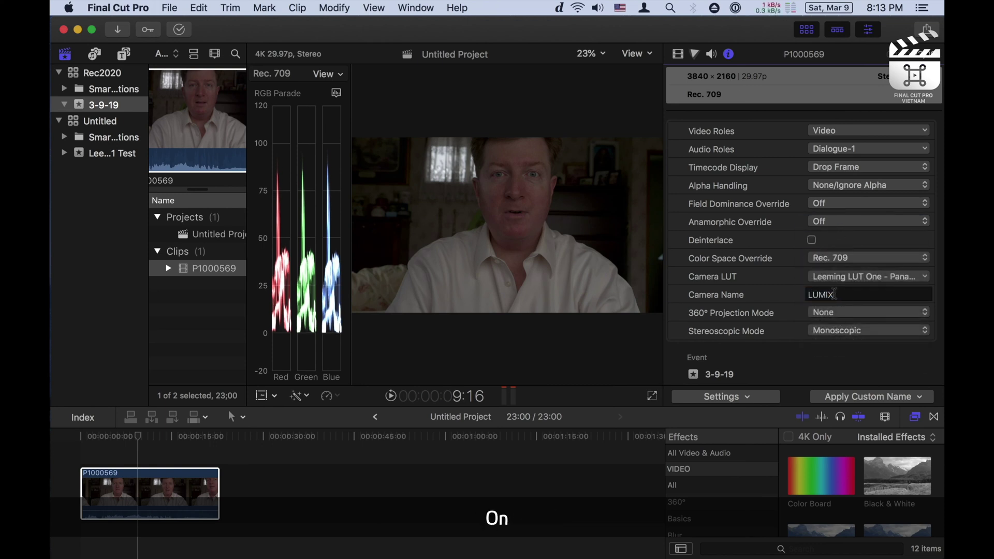
pyautogui.click(845, 263)
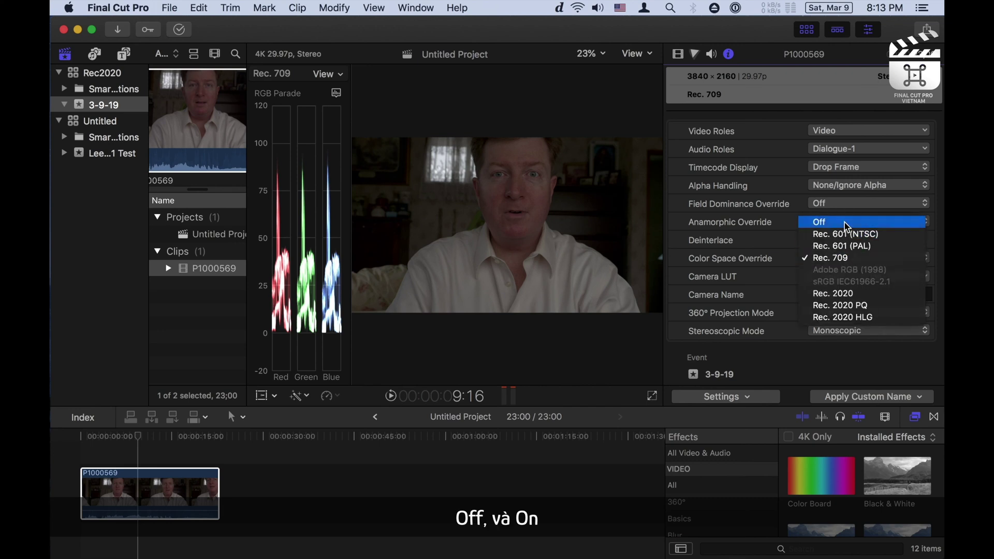
pyautogui.click(847, 223)
pyautogui.click(846, 257)
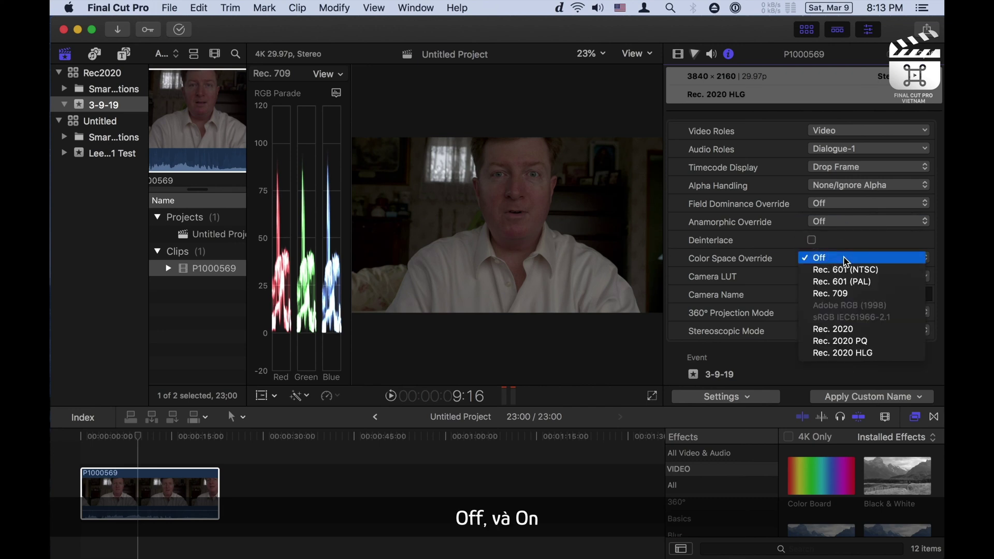
pyautogui.click(834, 291)
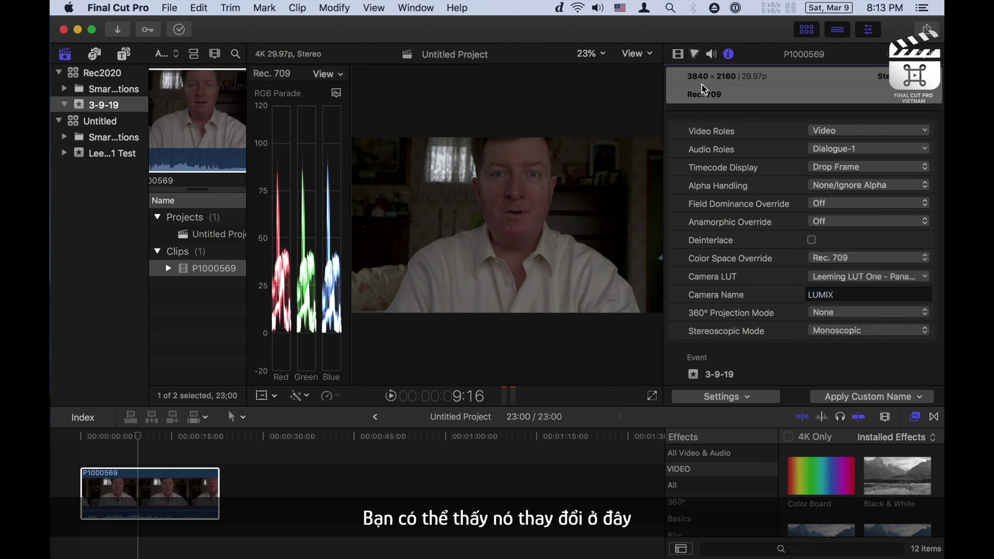
pyautogui.click(828, 258)
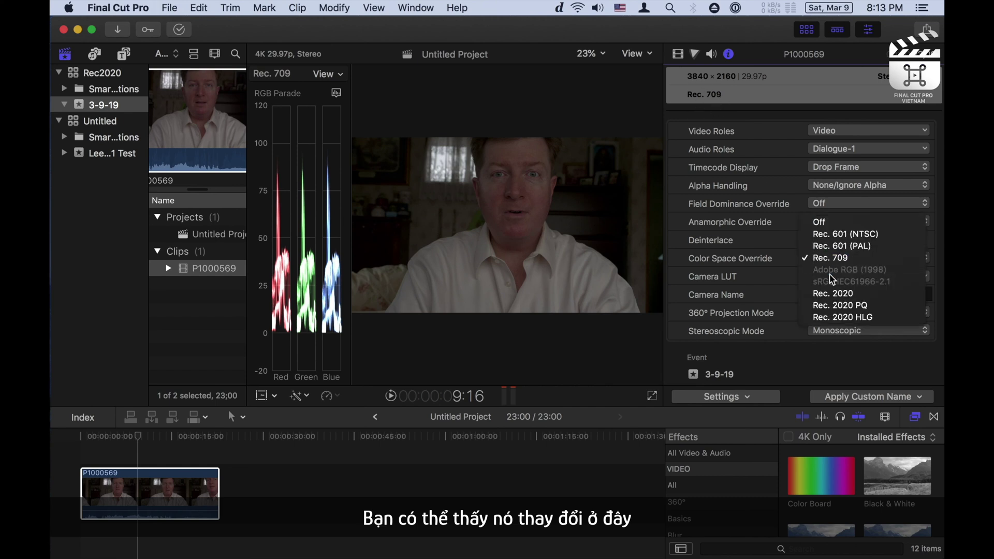
pyautogui.click(832, 222)
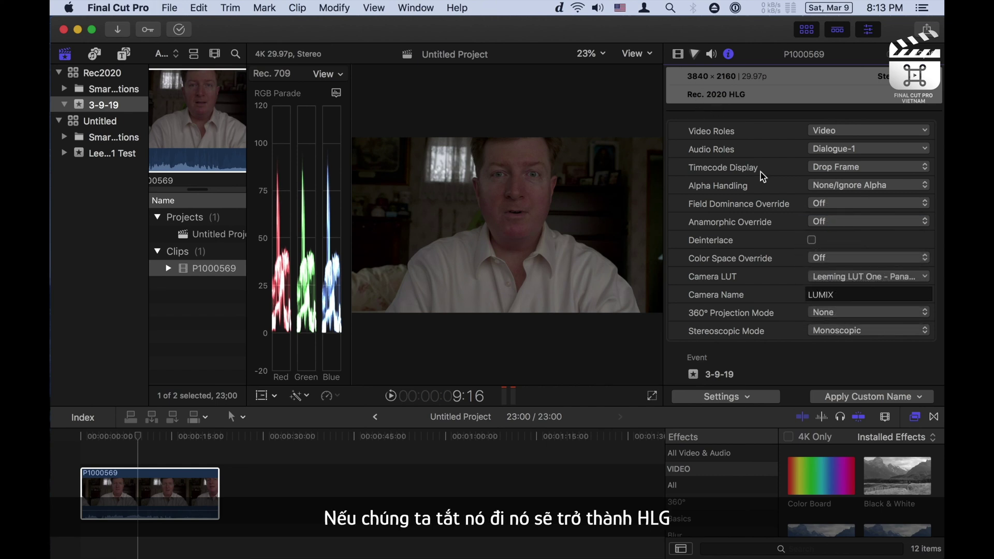
pyautogui.click(832, 258)
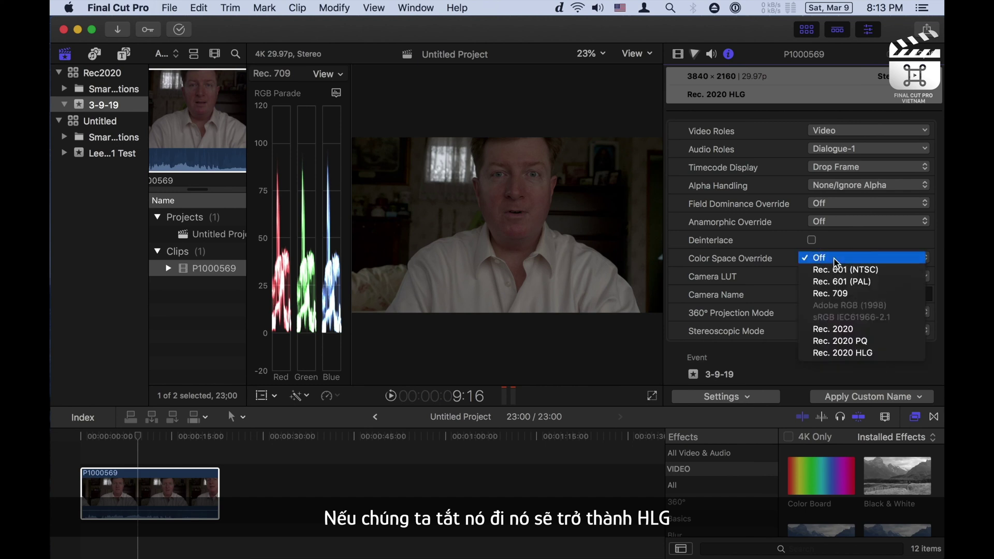
pyautogui.click(836, 295)
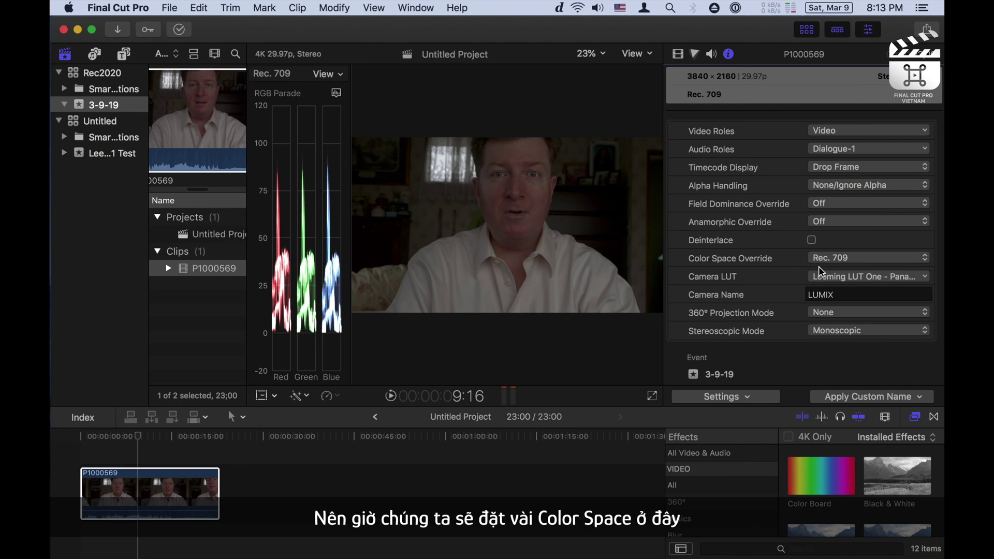
# Select the Untitled library to view its Standard color processing and clips P1000569 and P1000570
pyautogui.click(90, 126)
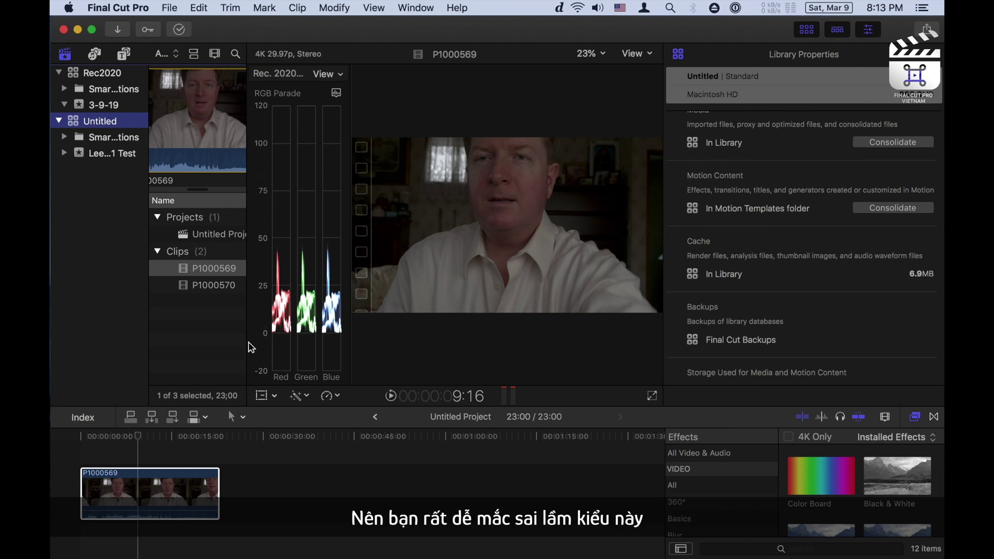
# In event 3-9-19, confirm clip P1000569's color space override is still Rec. 709
pyautogui.click(82, 74)
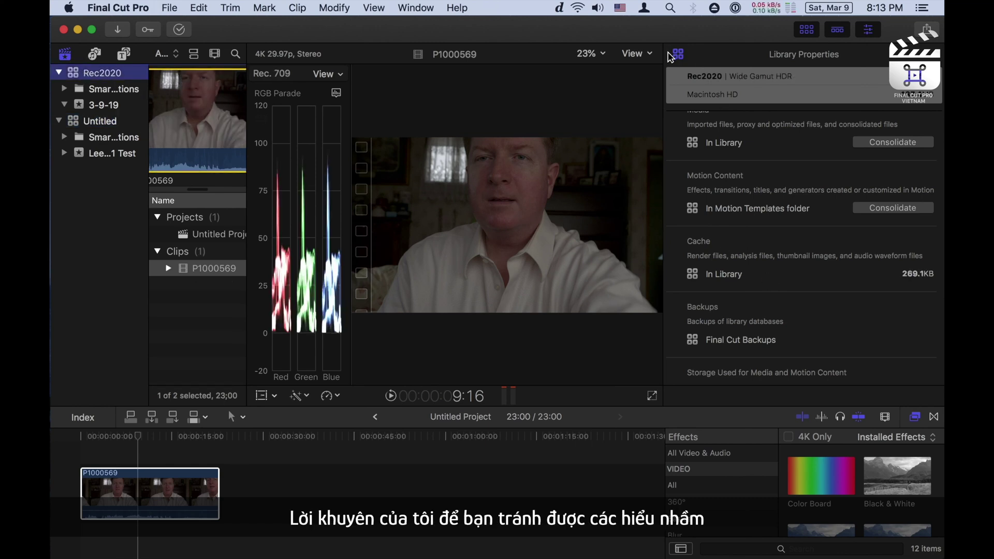
pyautogui.click(114, 106)
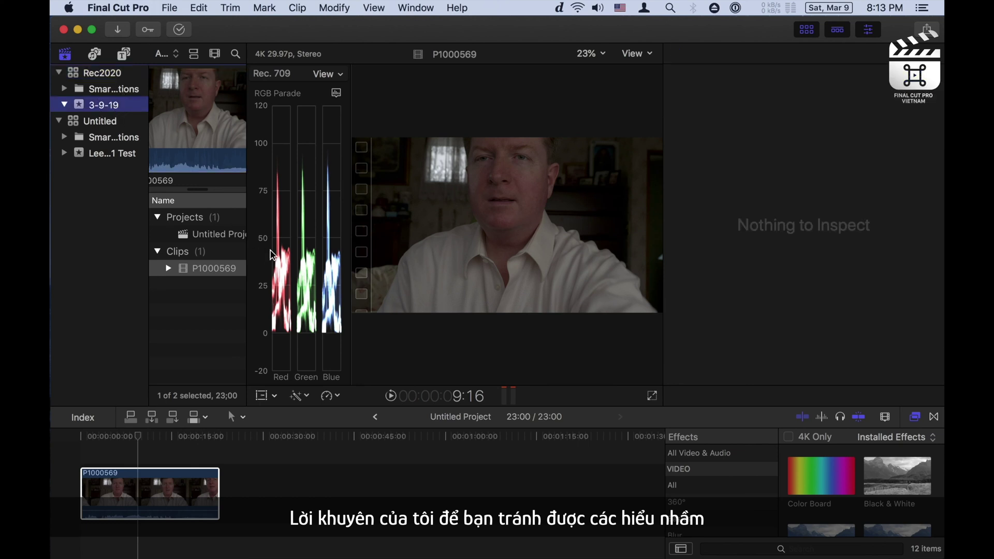
pyautogui.click(213, 234)
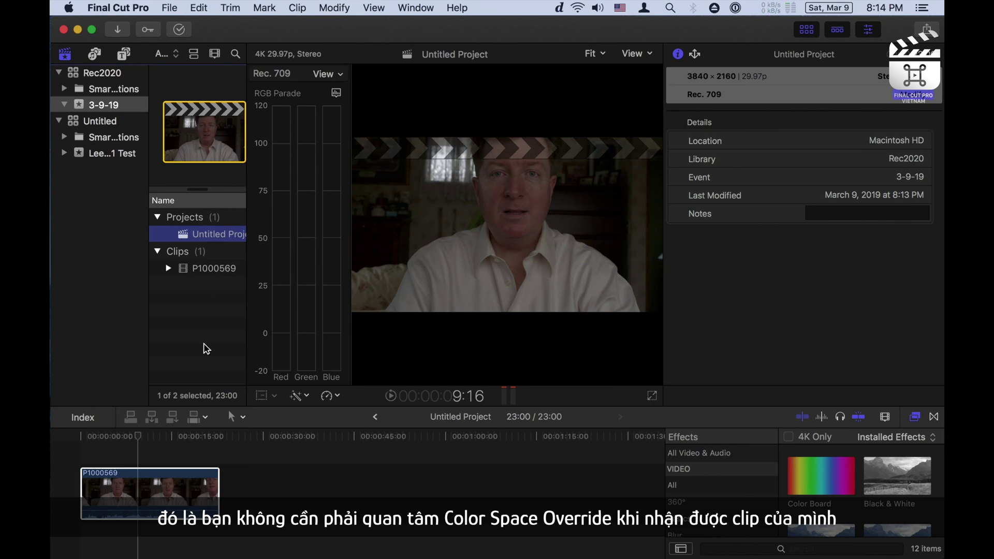
pyautogui.click(204, 484)
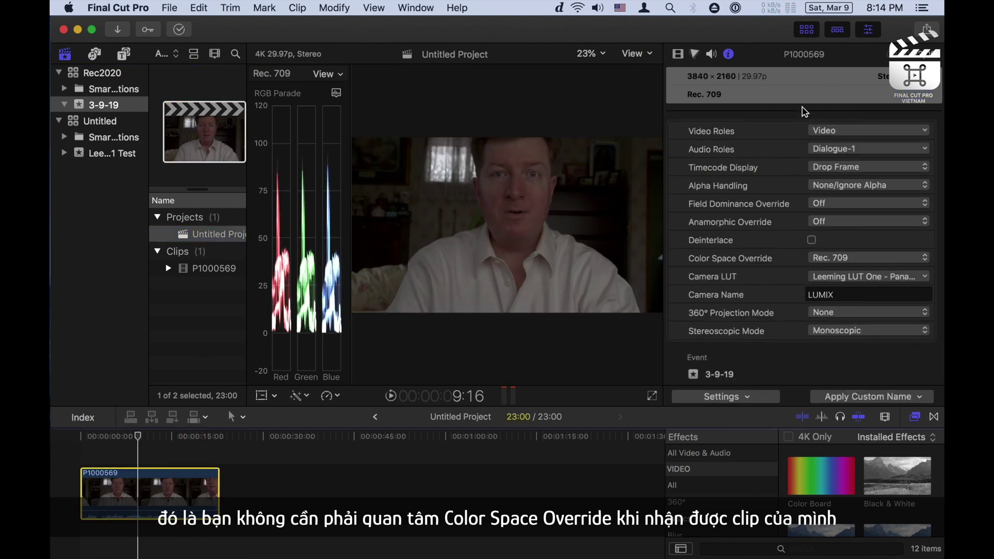
pyautogui.click(819, 259)
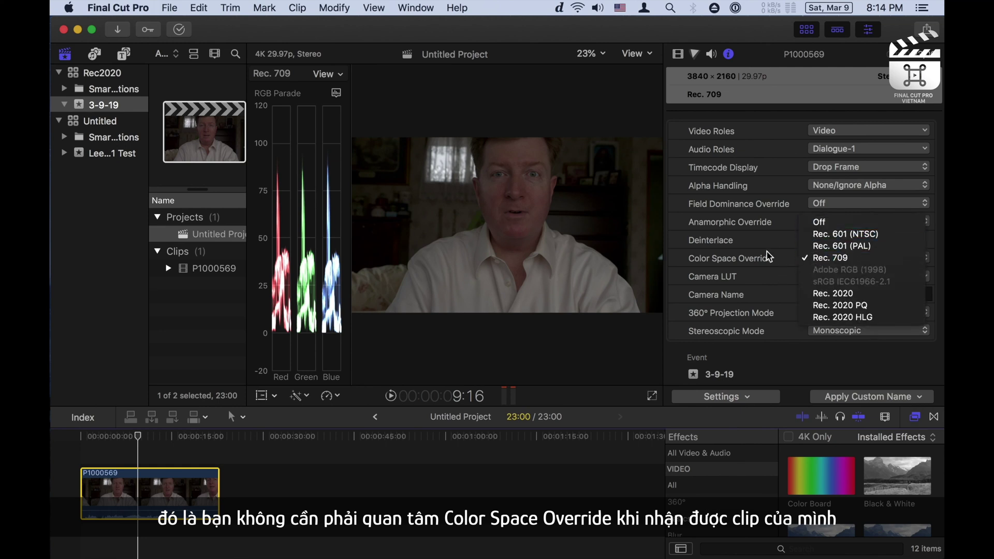
pyautogui.click(755, 264)
# Cancel the Untitled library's color processing change to keep Standard, then return to event 3-9-19
pyautogui.click(106, 121)
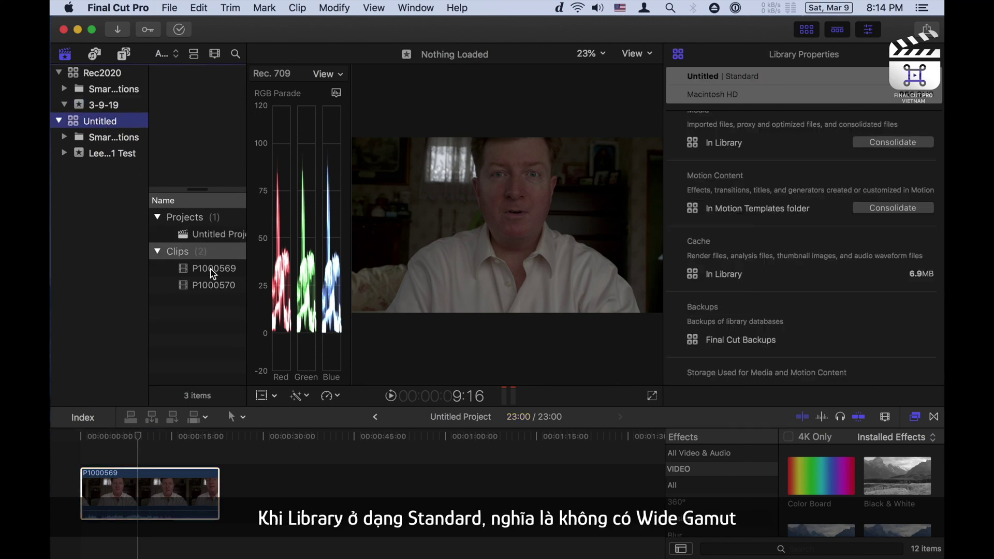
pyautogui.click(915, 77)
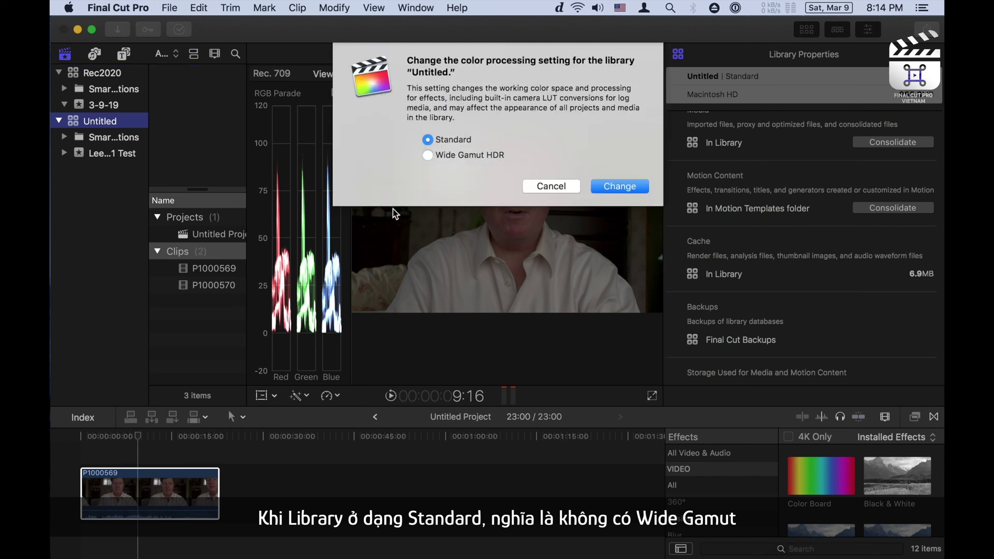
pyautogui.click(559, 189)
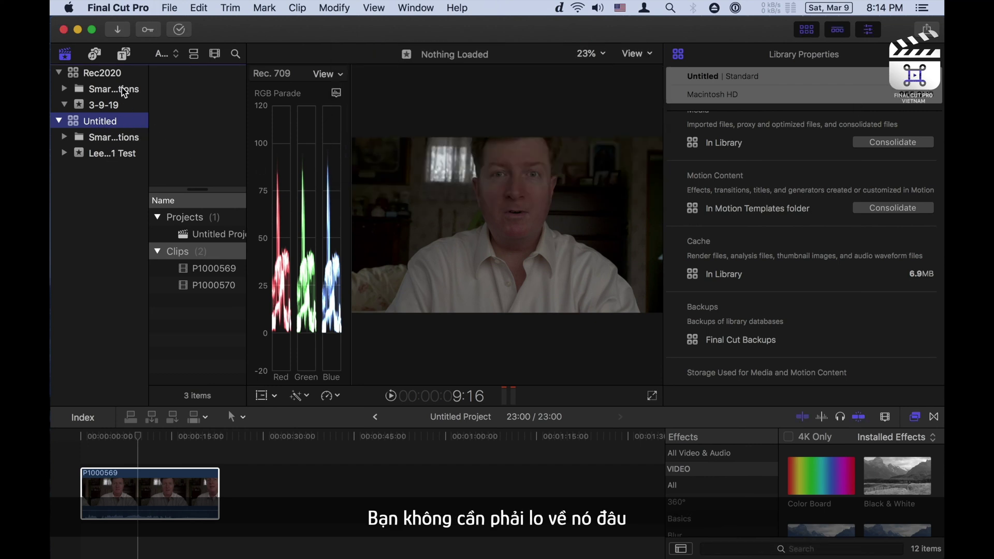
pyautogui.click(104, 72)
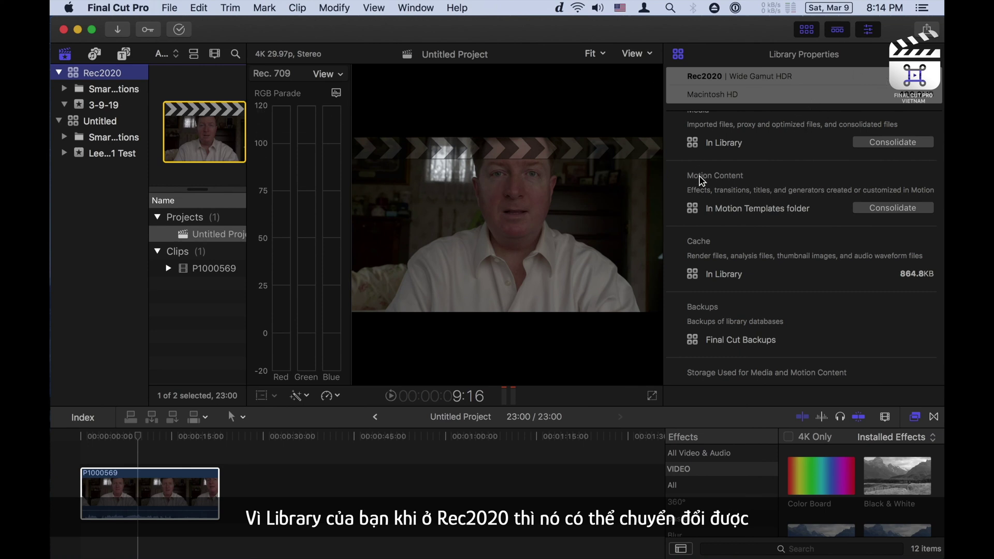
pyautogui.click(81, 110)
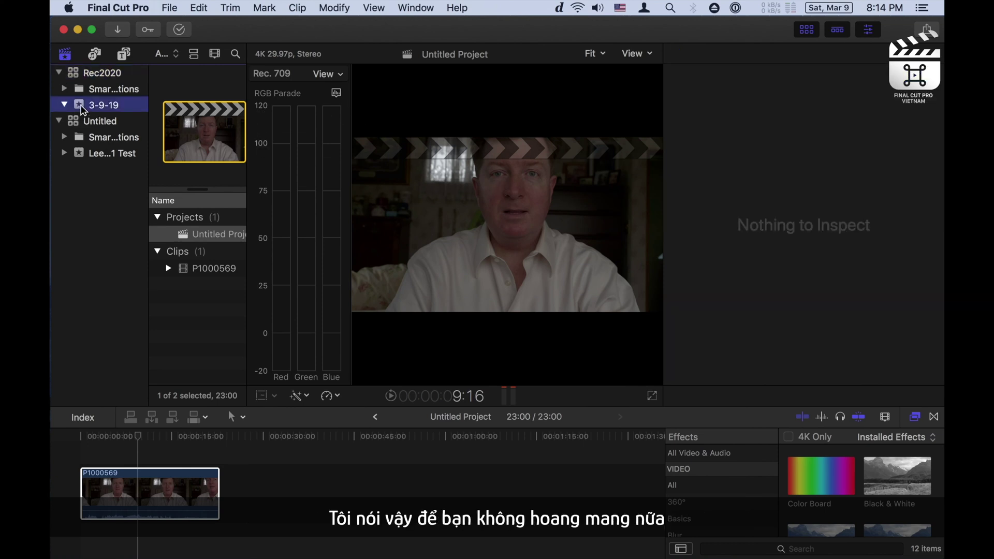
# Compare clip P1000569 with camera LUT None versus Leeming LUT One, then expand the LeemingLUTprov801 Test event
pyautogui.click(189, 269)
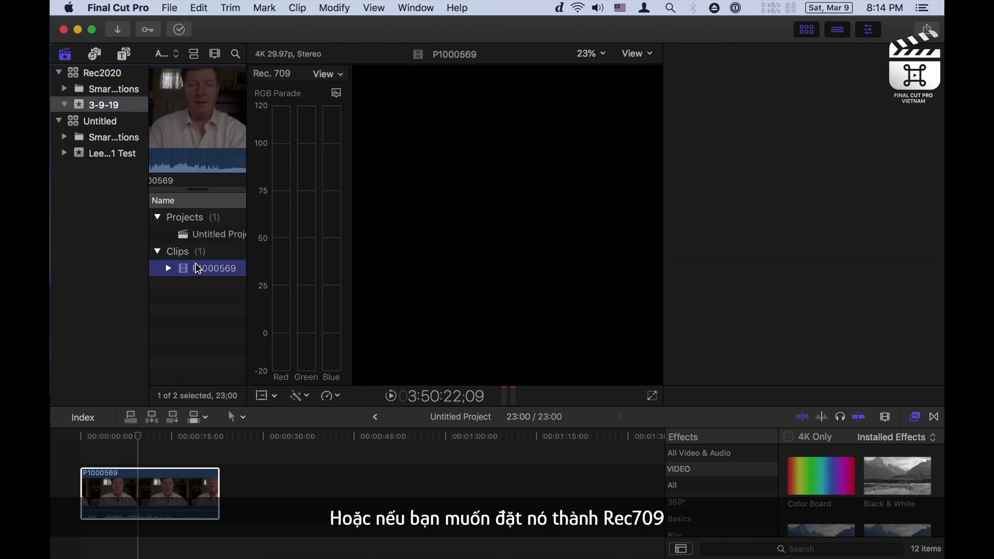
pyautogui.click(843, 258)
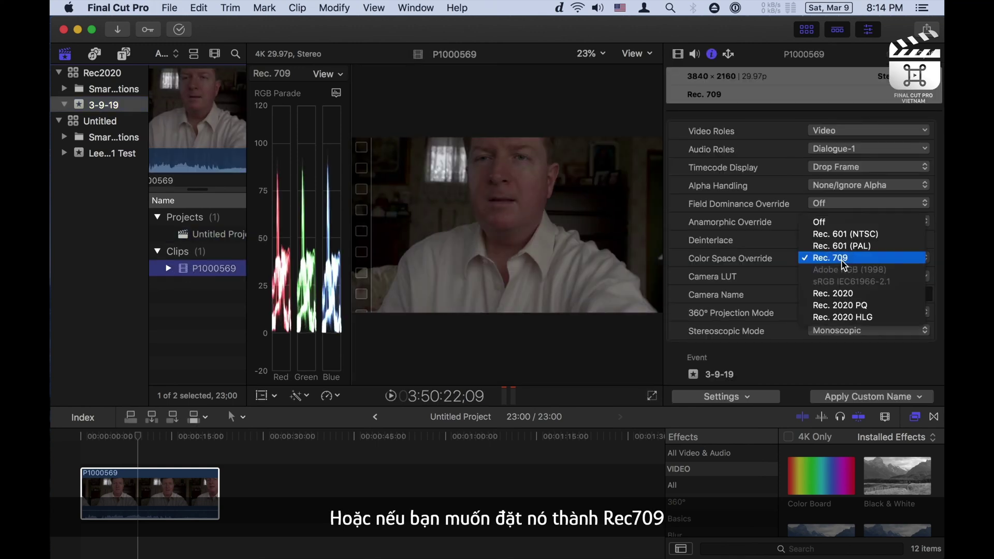
pyautogui.click(821, 258)
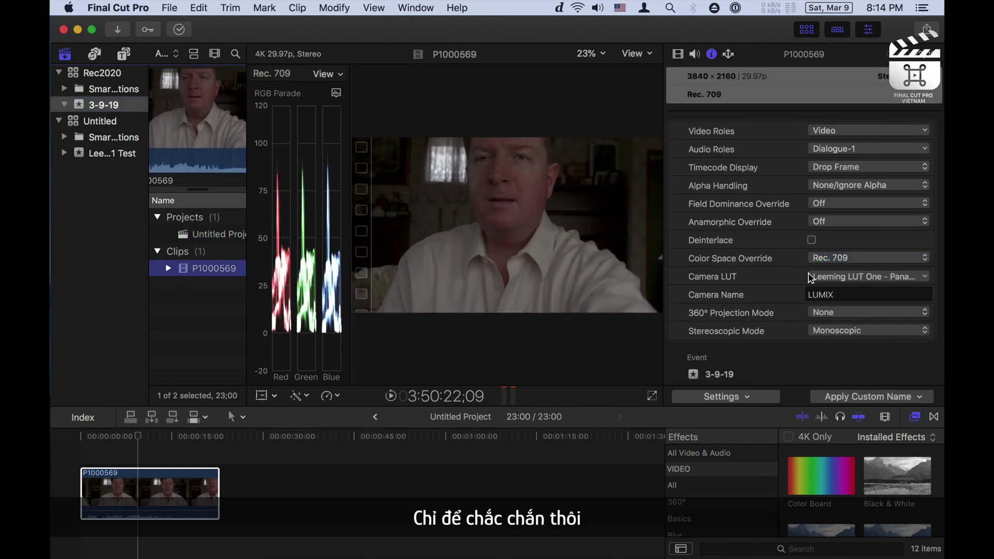
pyautogui.click(842, 280)
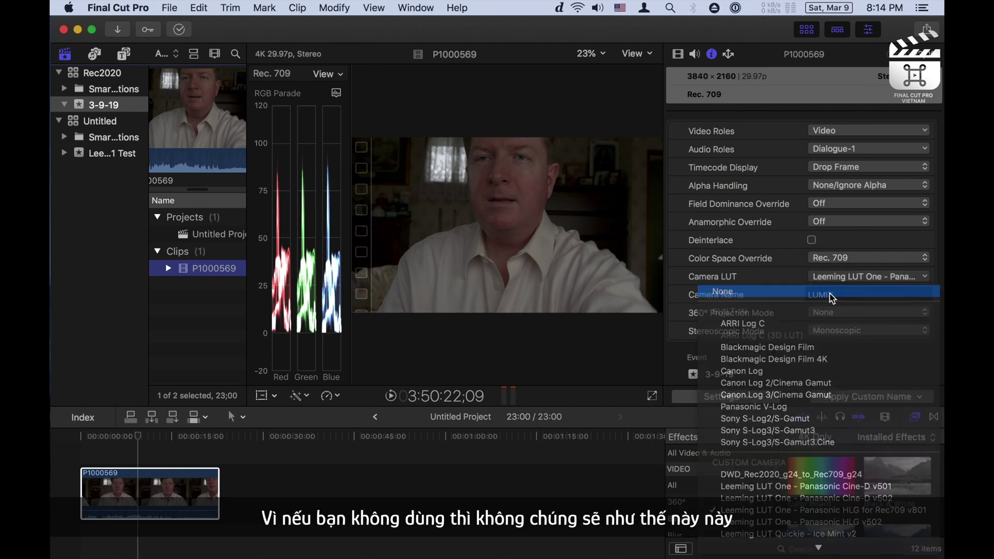
pyautogui.click(829, 289)
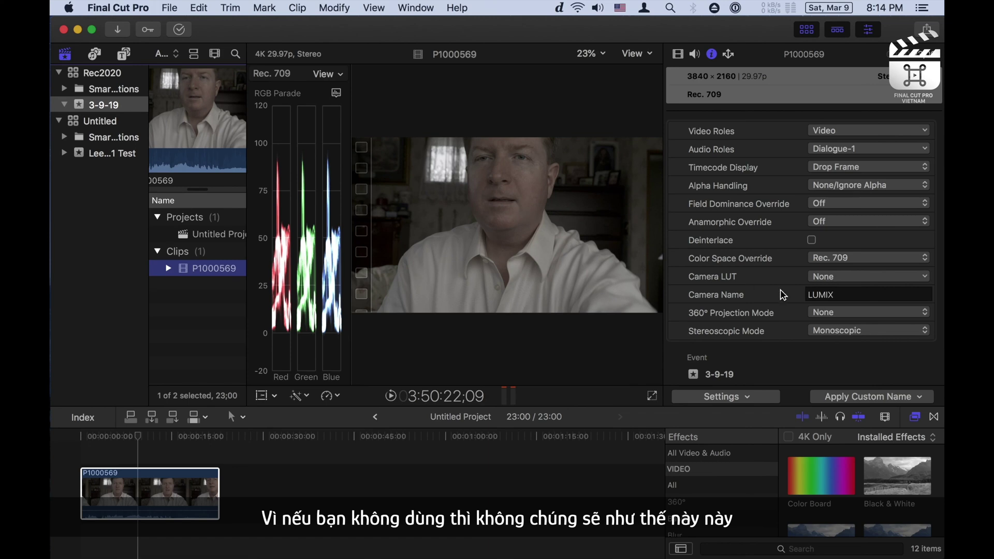
pyautogui.click(828, 280)
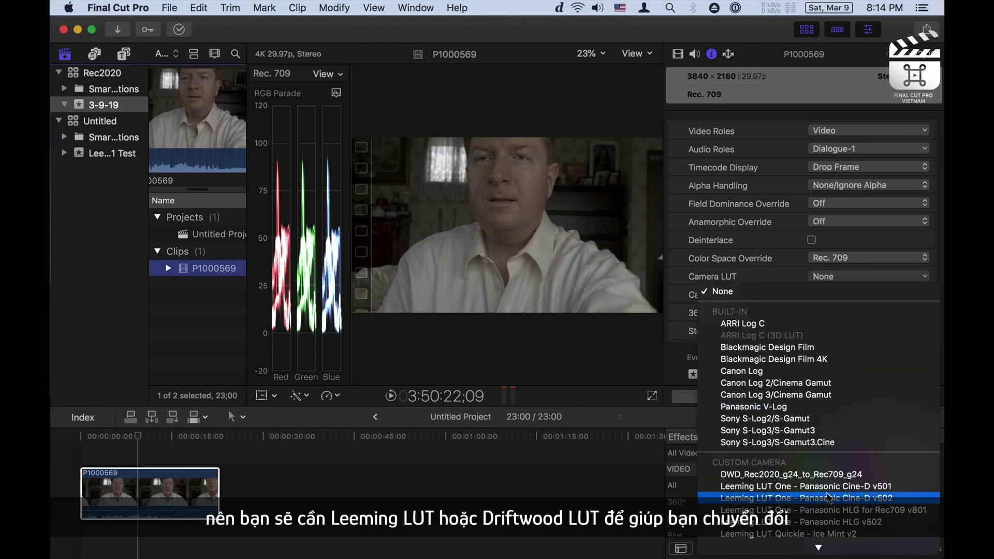
pyautogui.click(836, 512)
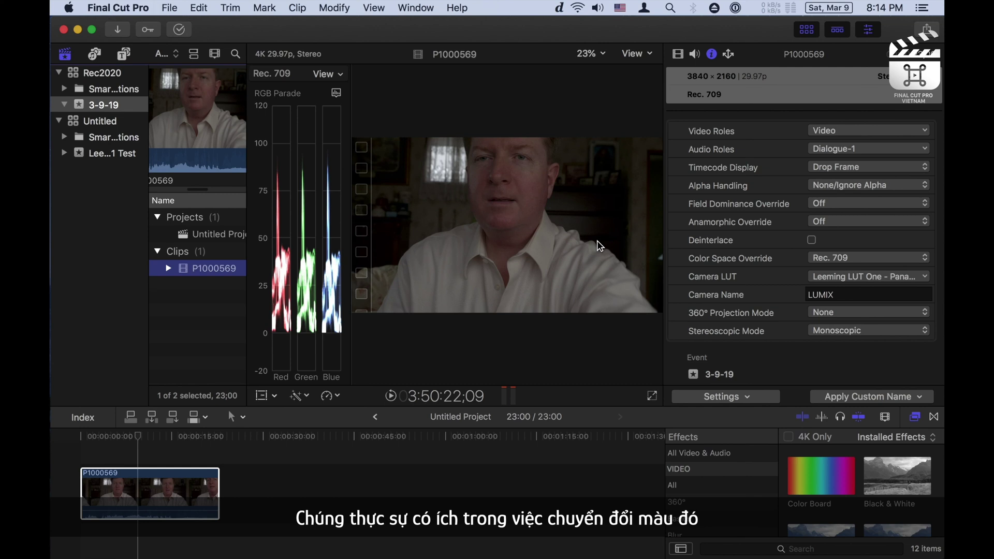
pyautogui.click(80, 156)
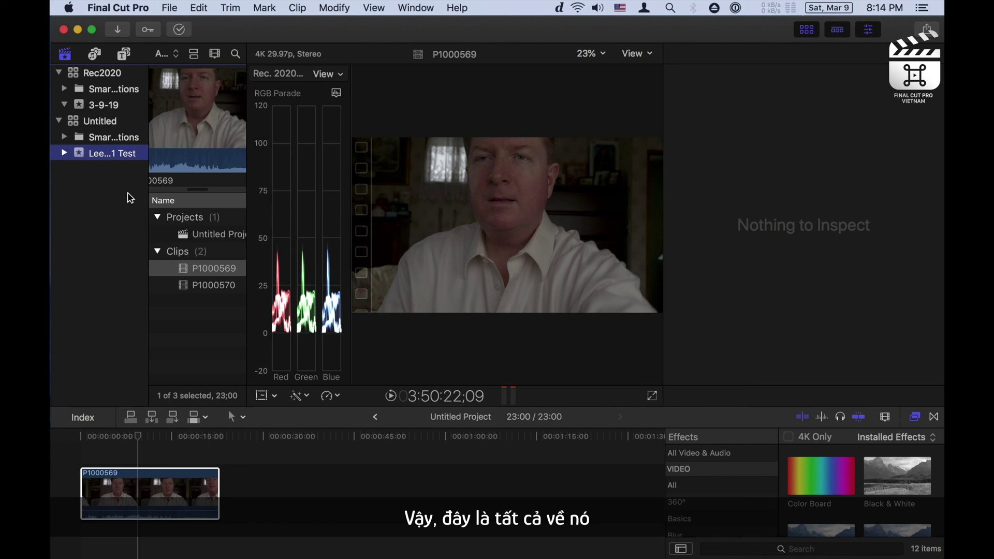
pyautogui.click(65, 153)
# Open Untitled Project, review P1000569's Info and Video effects including Custom LUT, then select P1000570
pyautogui.doubleClick(182, 236)
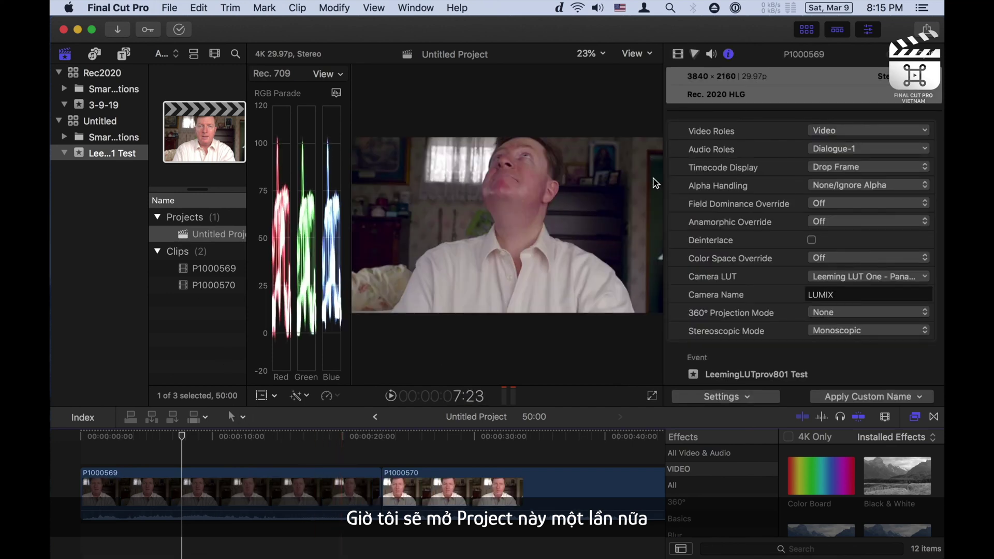
pyautogui.click(681, 54)
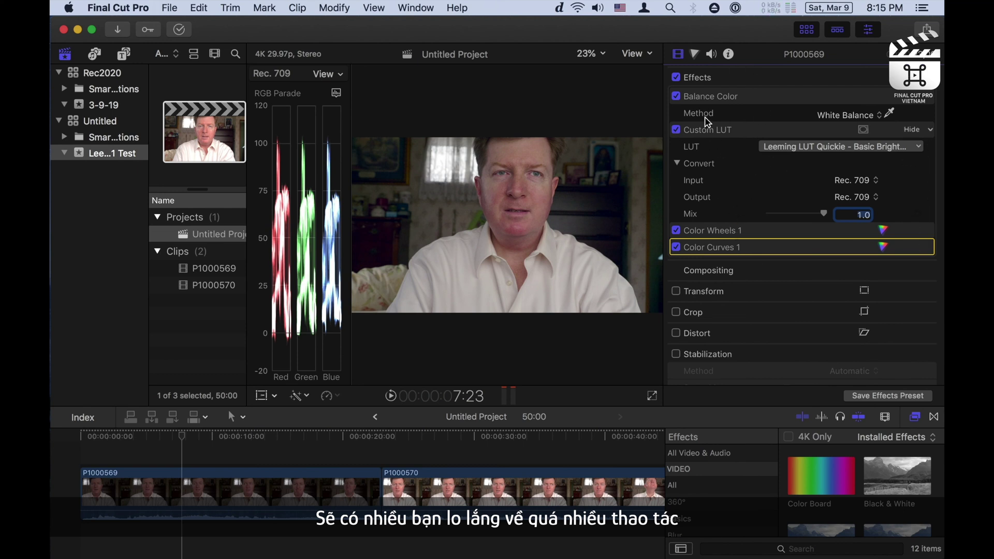
pyautogui.click(725, 56)
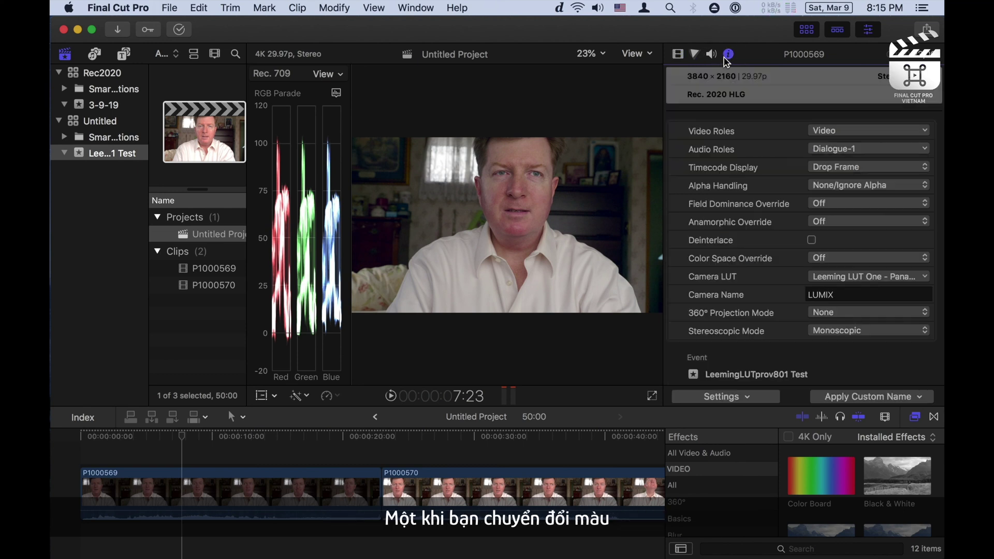
pyautogui.click(678, 55)
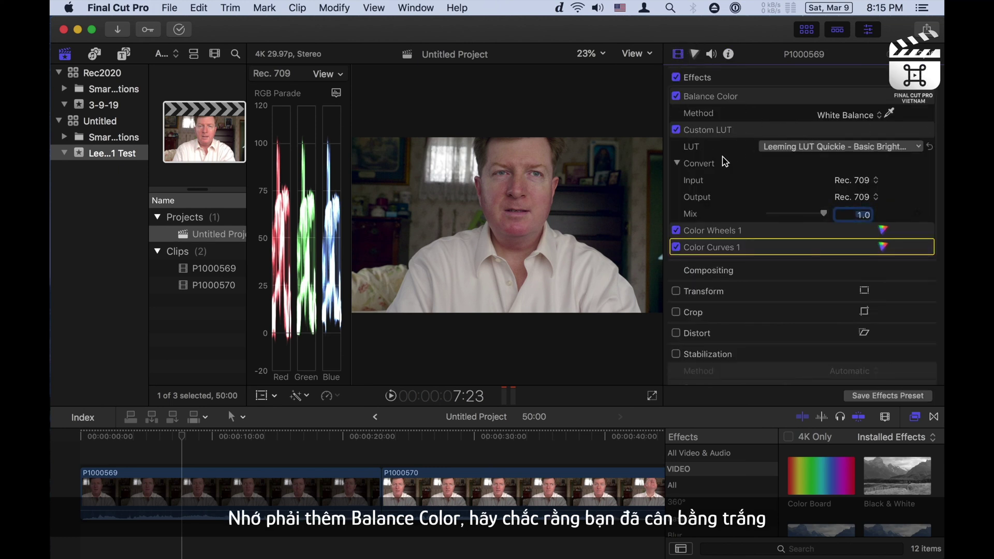
pyautogui.click(706, 134)
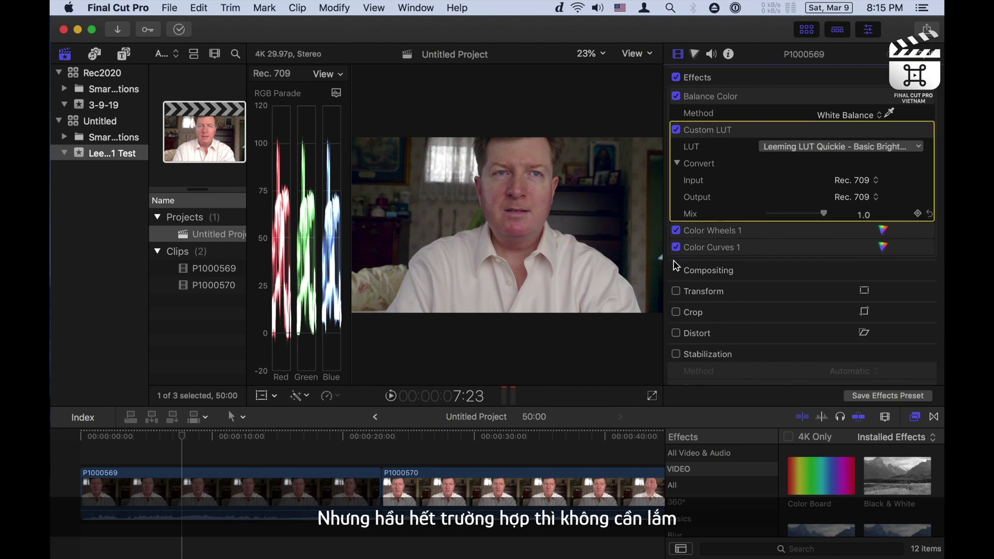
pyautogui.click(473, 479)
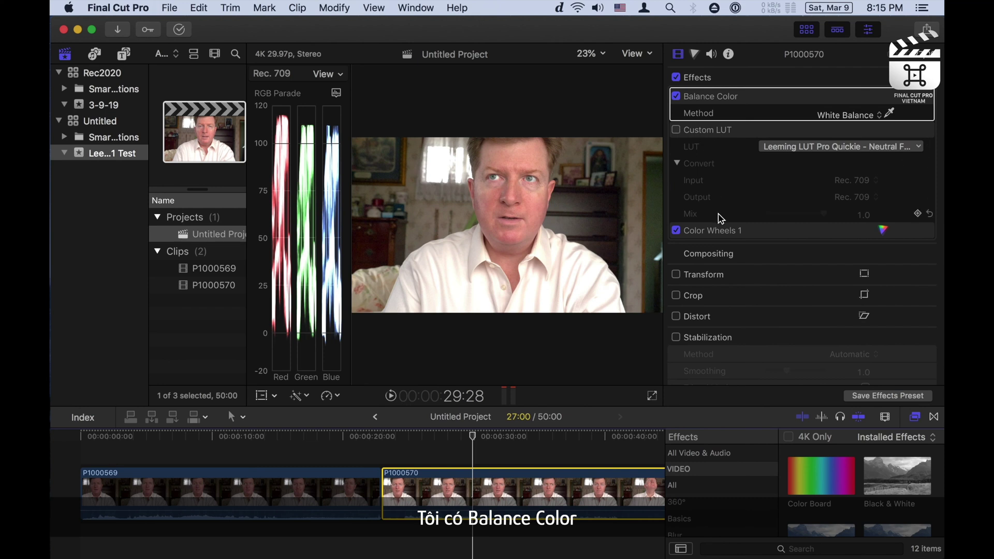
# Apply the Leeming LUT One - Panasonic HLG v502 camera LUT to clip P1000570
pyautogui.click(728, 54)
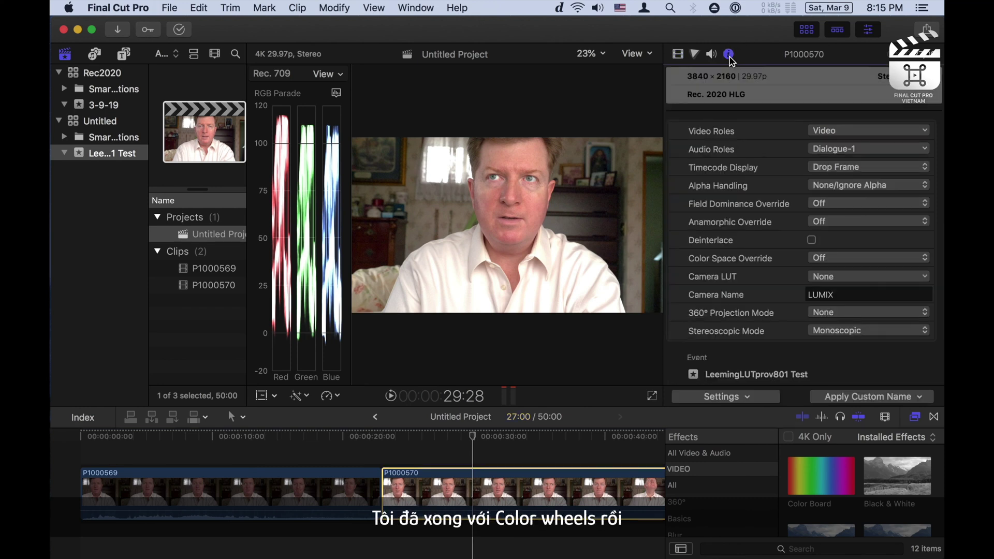
pyautogui.click(821, 279)
pyautogui.click(837, 522)
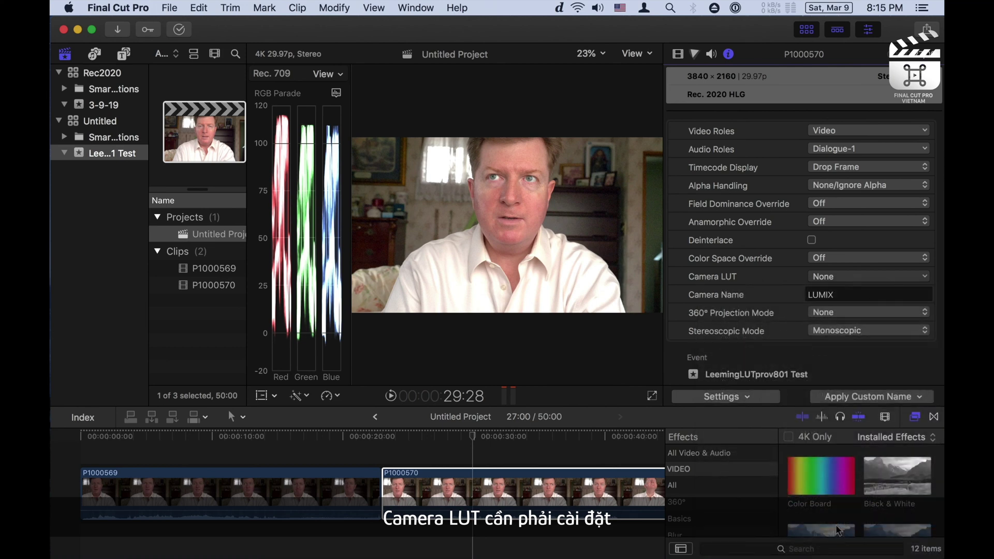
pyautogui.click(875, 278)
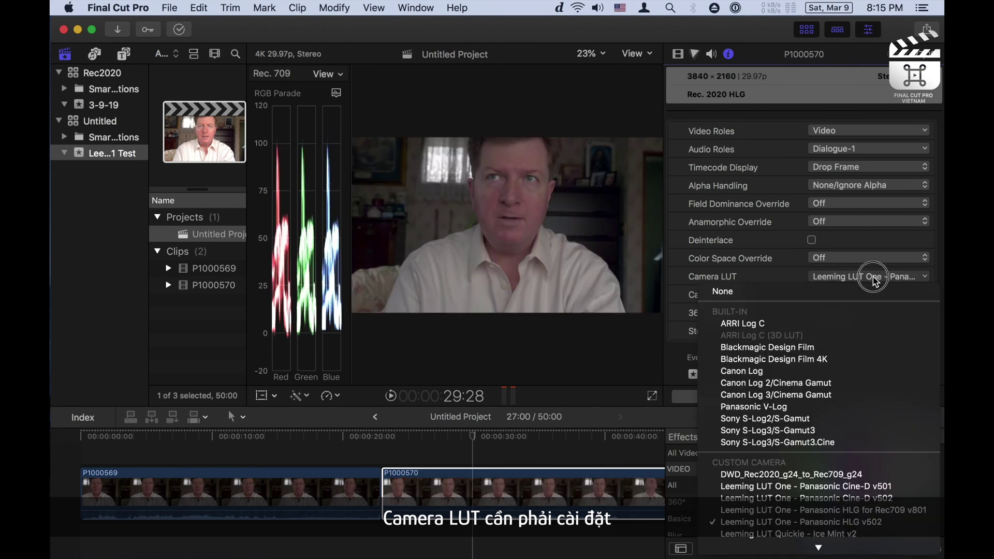
pyautogui.click(781, 230)
pyautogui.click(679, 55)
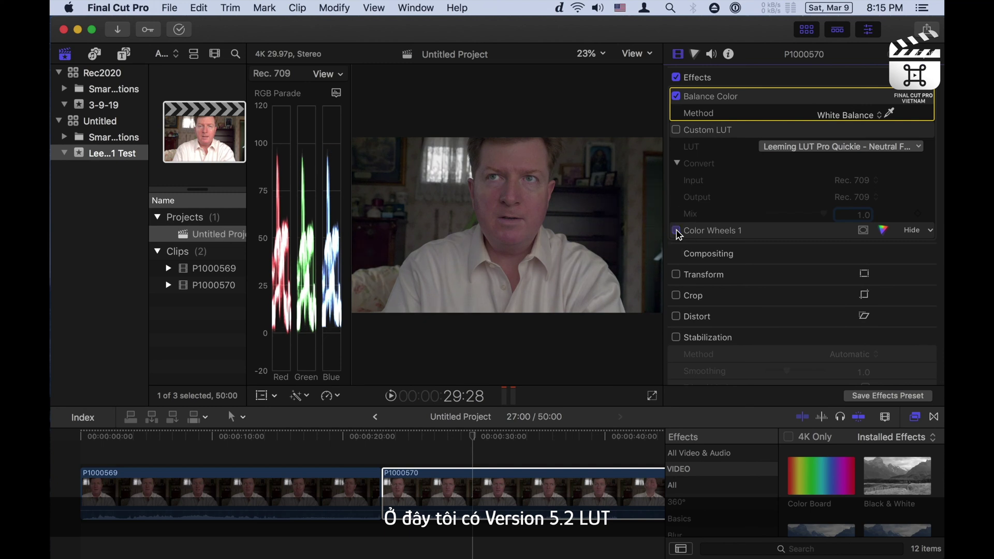
# Compare Custom LUT on and off, leaving it off, then raise the Color Wheels 1 Highlights brightness
pyautogui.doubleClick(710, 232)
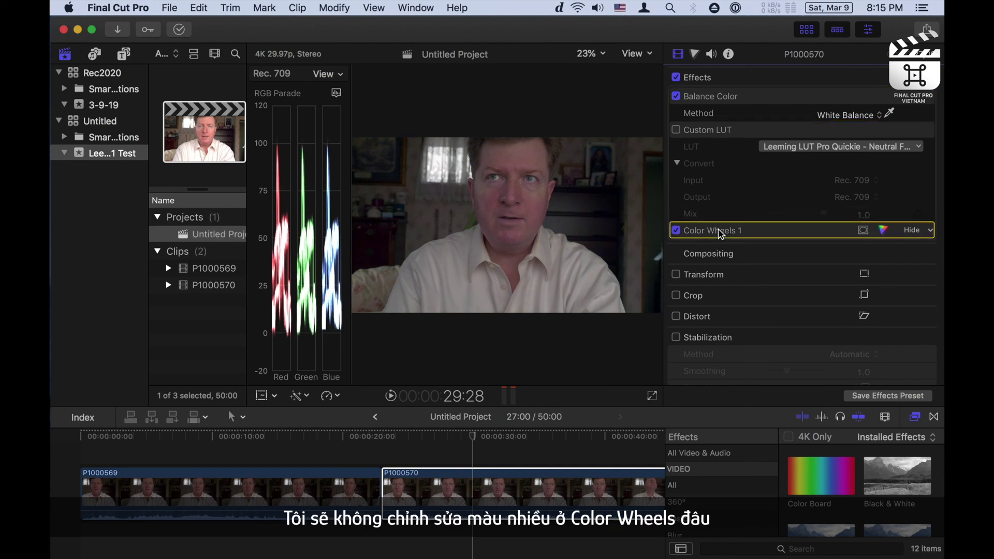
pyautogui.click(677, 54)
pyautogui.click(676, 129)
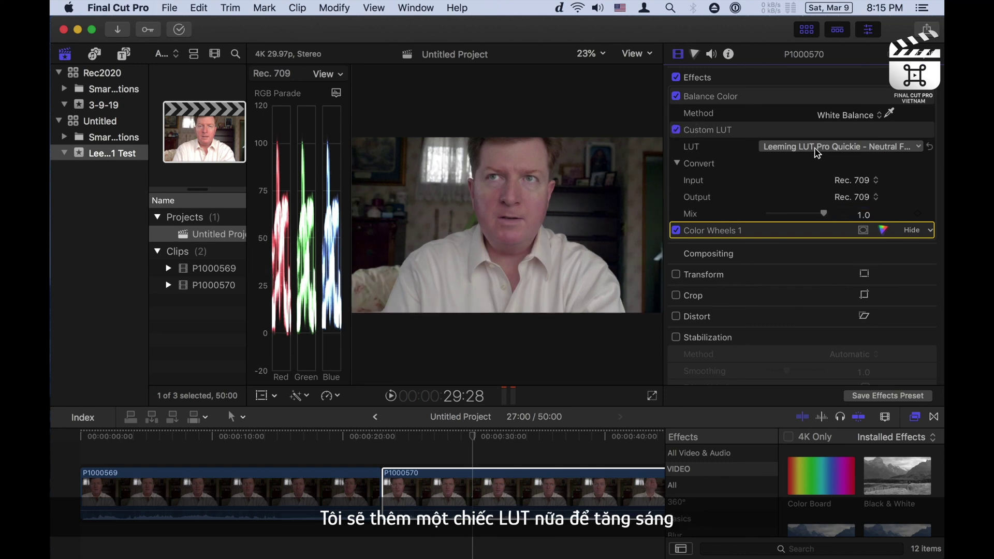
pyautogui.click(676, 129)
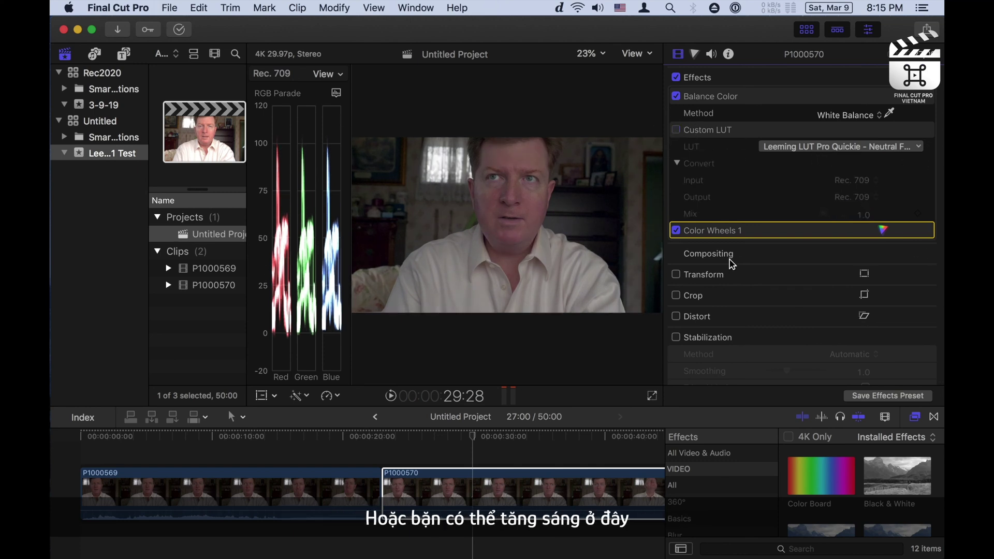
pyautogui.doubleClick(722, 233)
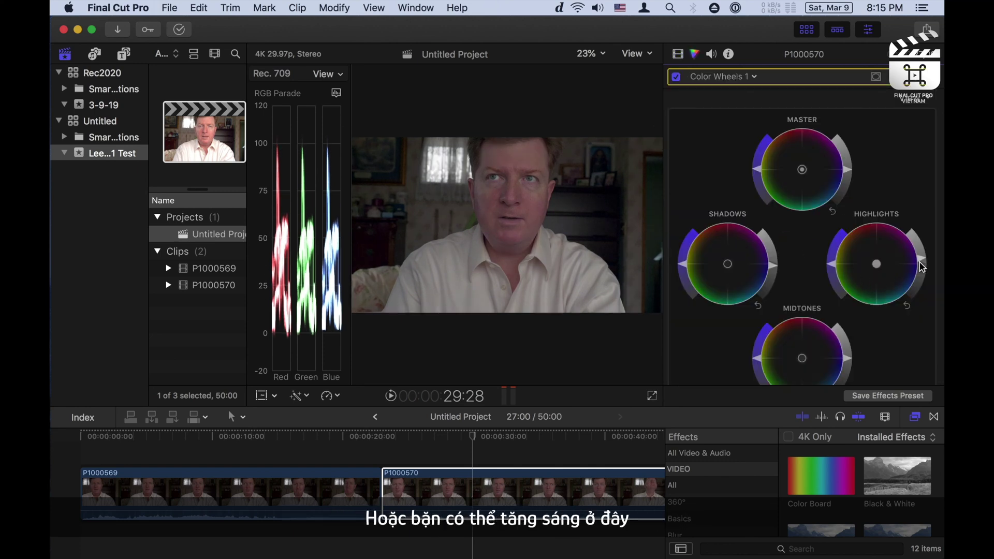
pyautogui.moveTo(922, 266)
pyautogui.mouseDown()
pyautogui.moveTo(913, 247)
pyautogui.moveTo(920, 262)
pyautogui.mouseUp()
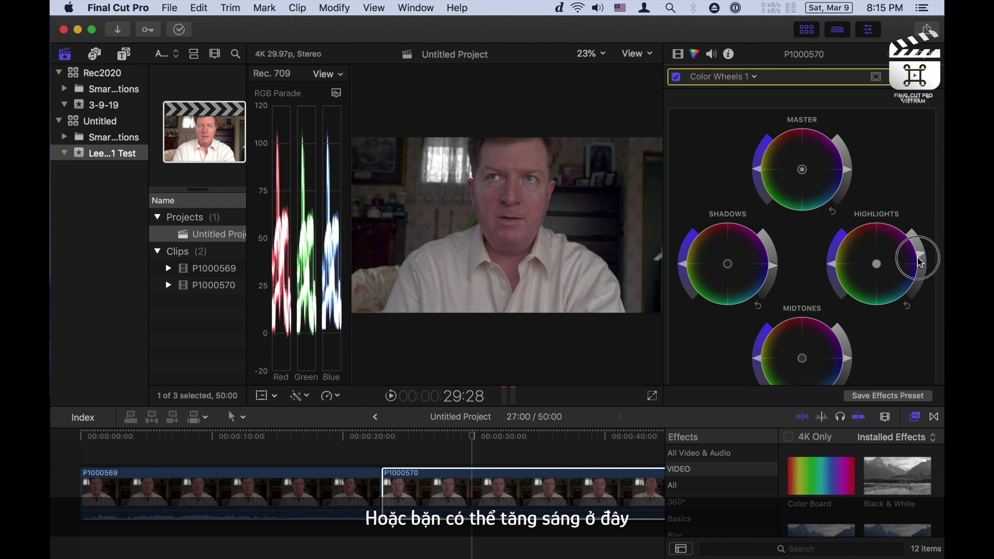
# Add Color Curves to P1000570 with lower and upper luma points forming a gentle S-curve
pyautogui.click(722, 77)
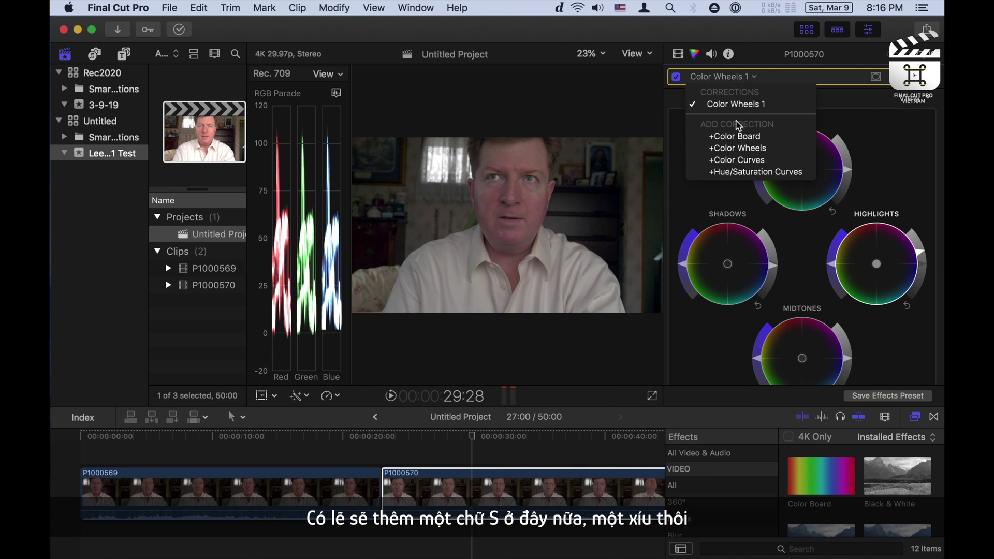
pyautogui.click(746, 160)
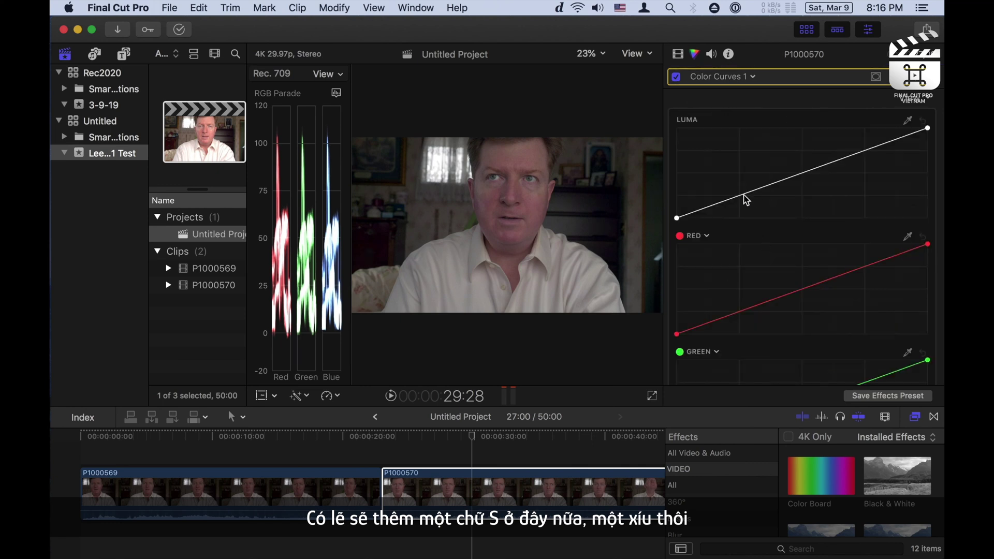
pyautogui.moveTo(746, 200); pyautogui.dragTo(744, 202)
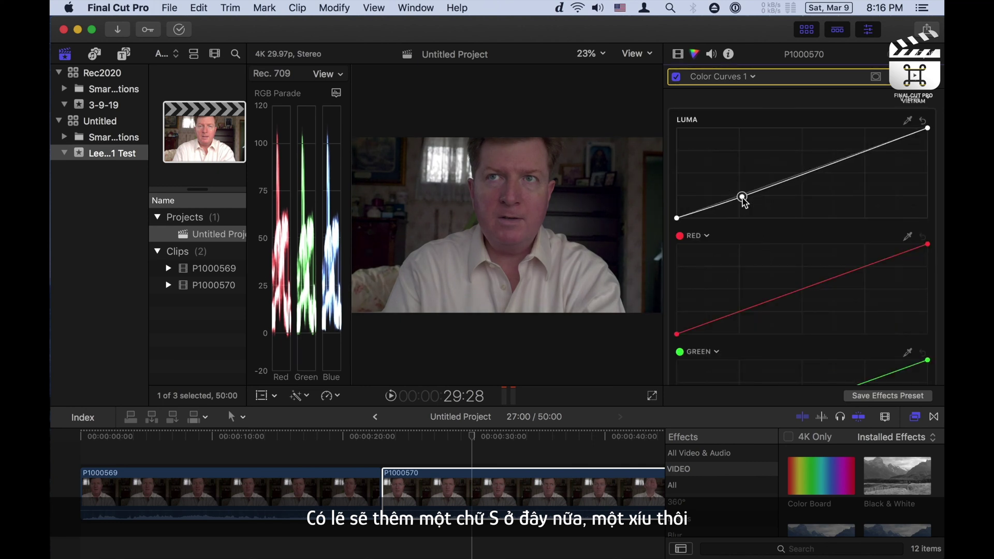
pyautogui.moveTo(864, 150); pyautogui.dragTo(863, 147)
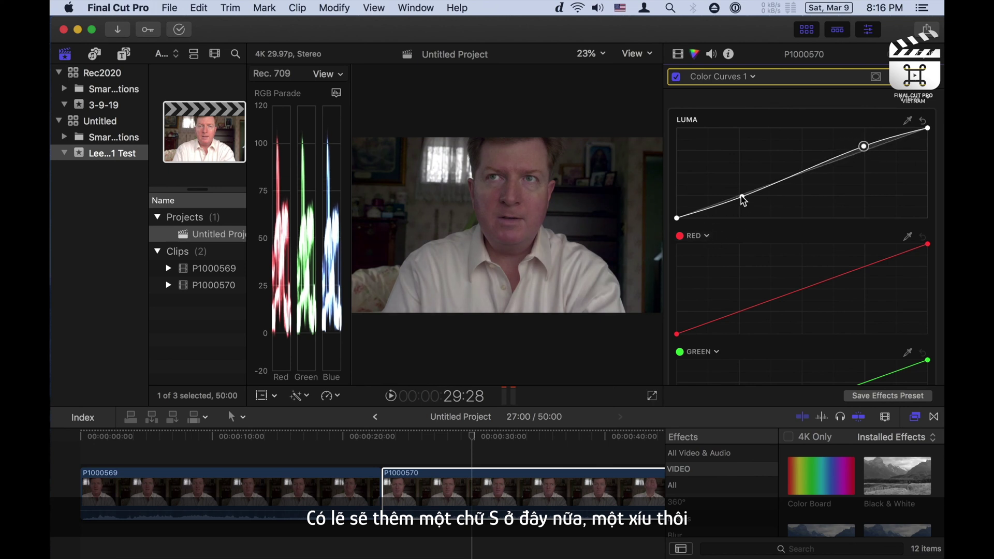
pyautogui.moveTo(743, 200); pyautogui.dragTo(746, 202)
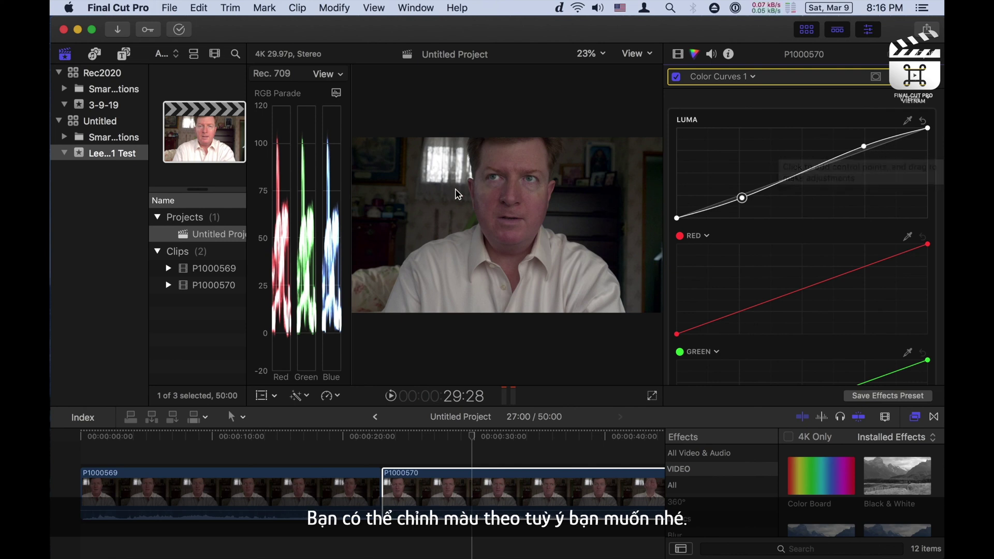
pyautogui.click(492, 490)
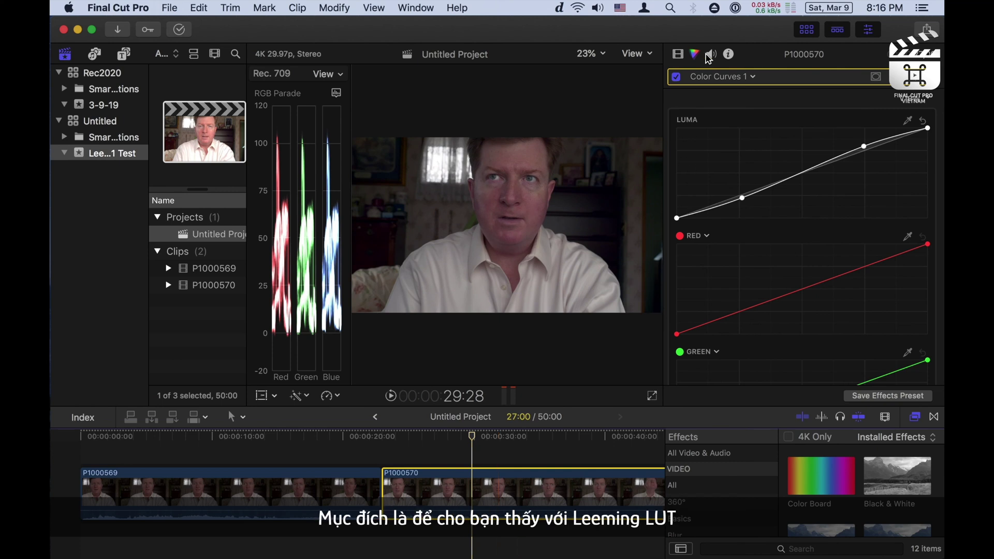
# Check the current clip's Camera LUT in the Info inspector, leaving it unchanged
pyautogui.click(678, 53)
pyautogui.click(730, 54)
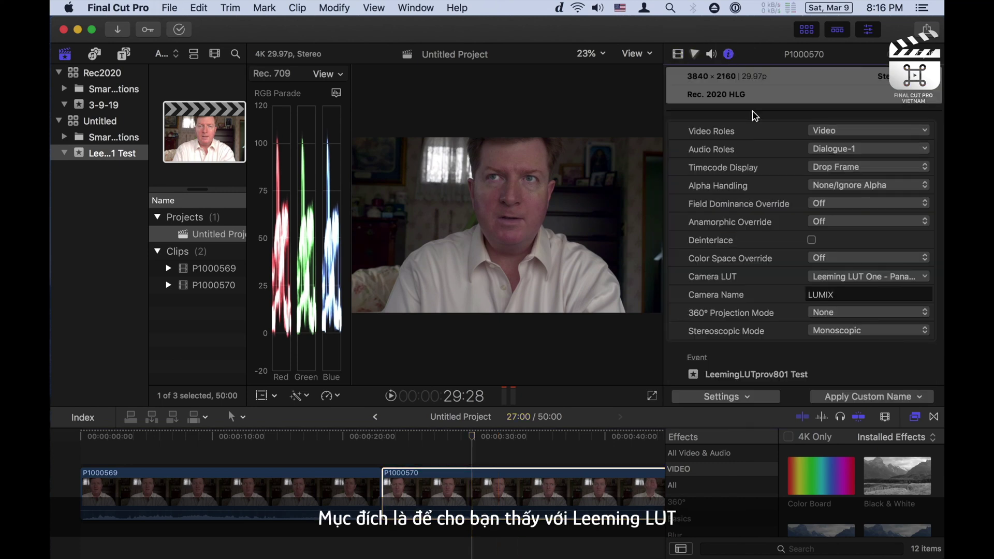
pyautogui.click(846, 277)
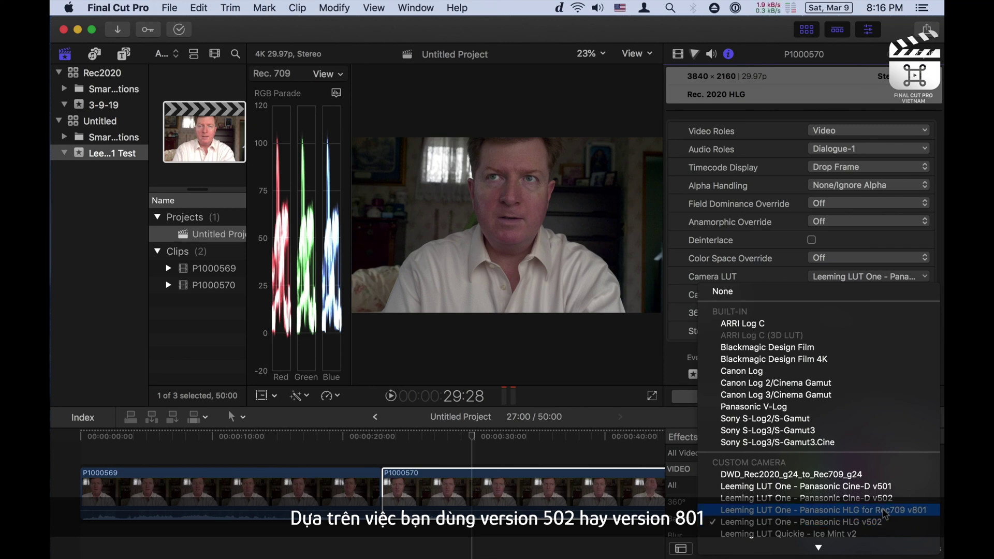
pyautogui.click(486, 446)
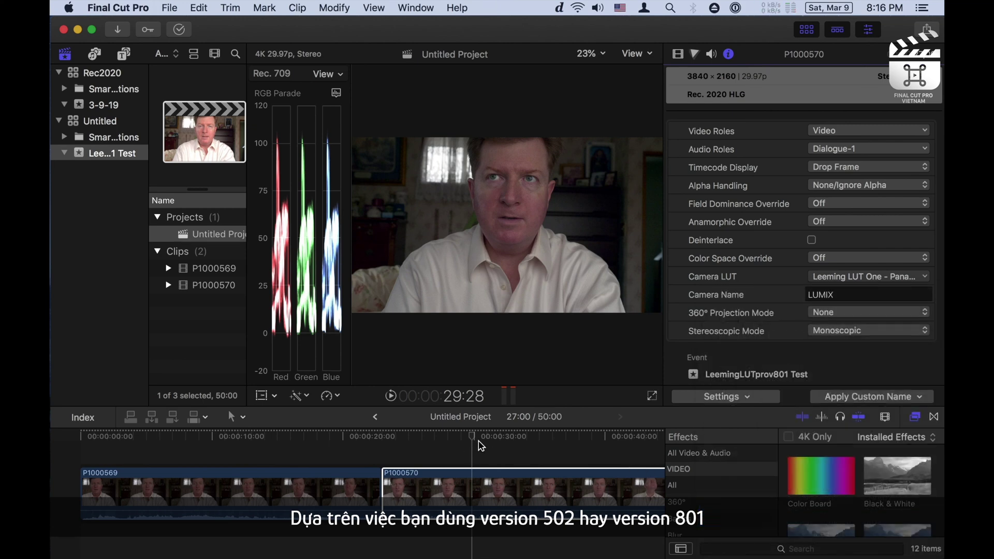
pyautogui.click(470, 475)
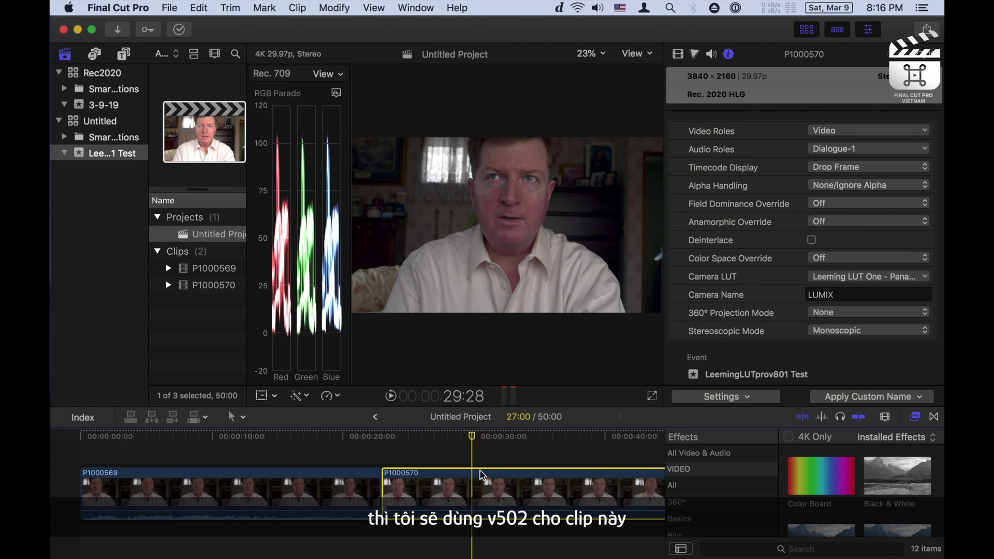
# Select clip P1000569 and move the playhead to about 11:15
pyautogui.click(331, 462)
pyautogui.click(328, 472)
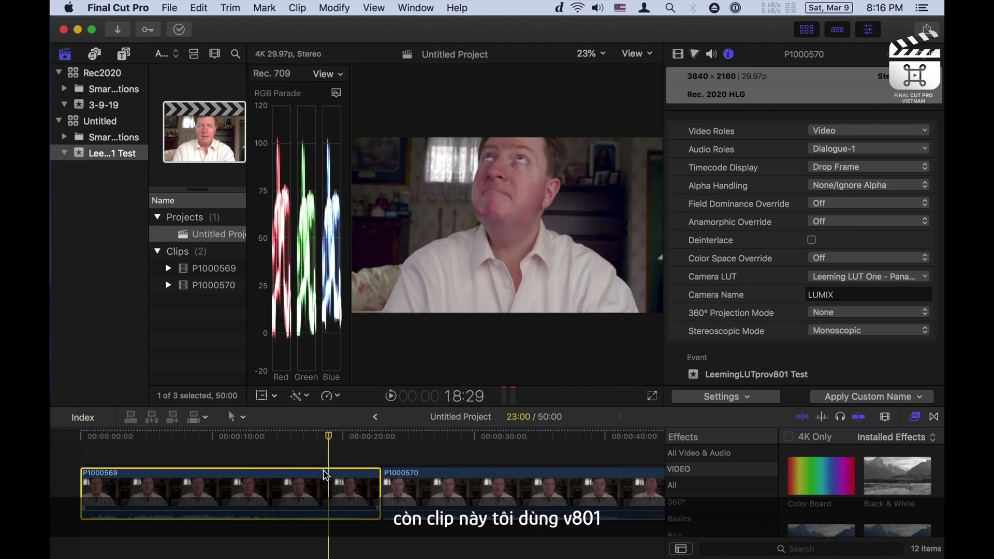
pyautogui.click(234, 436)
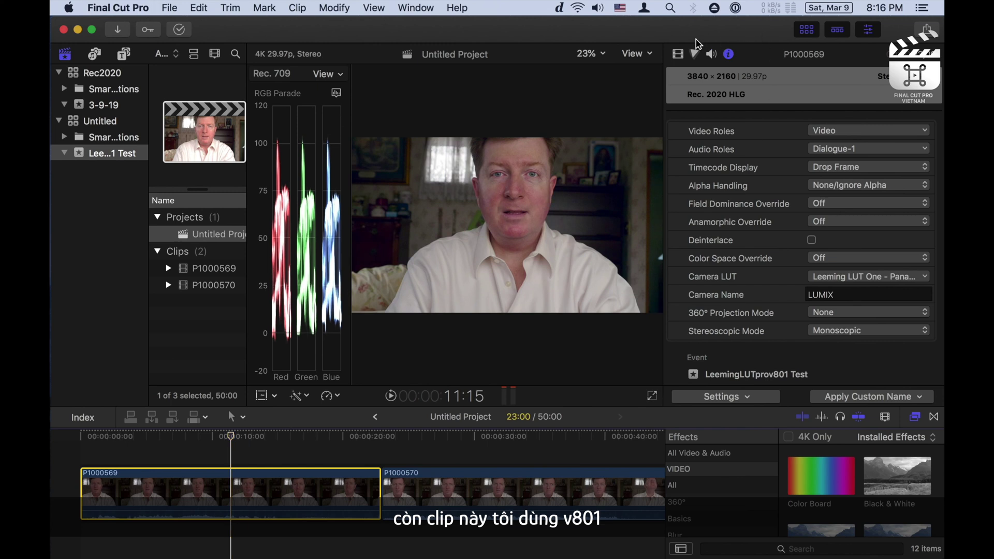
# Uncheck Custom LUT on P1000569, keeping Color Wheels and Curves enabled
pyautogui.click(678, 55)
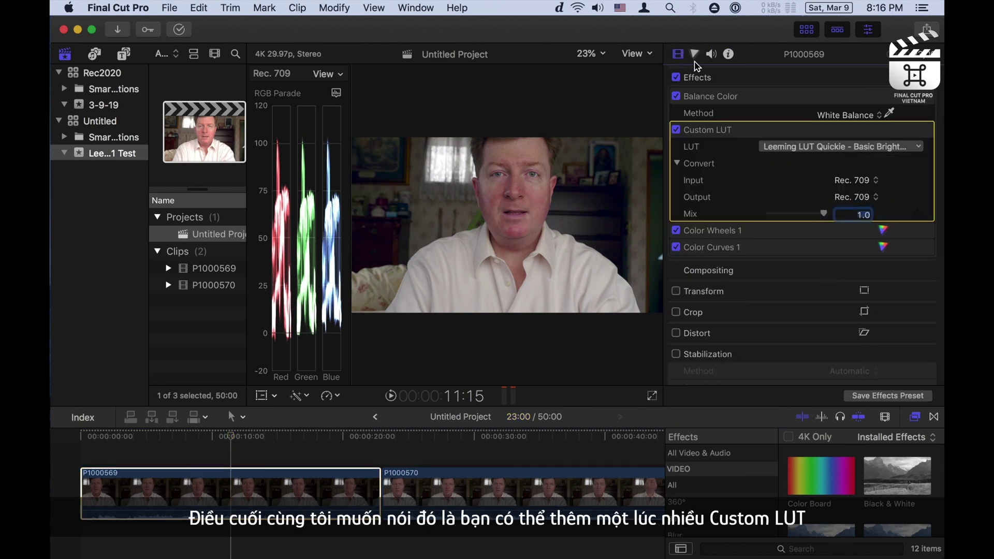
pyautogui.click(698, 136)
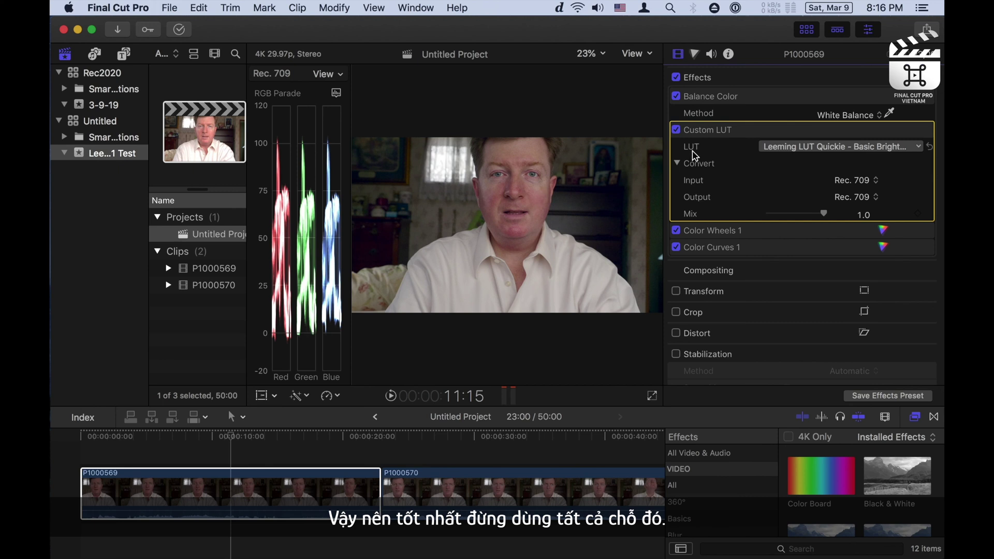
pyautogui.click(676, 130)
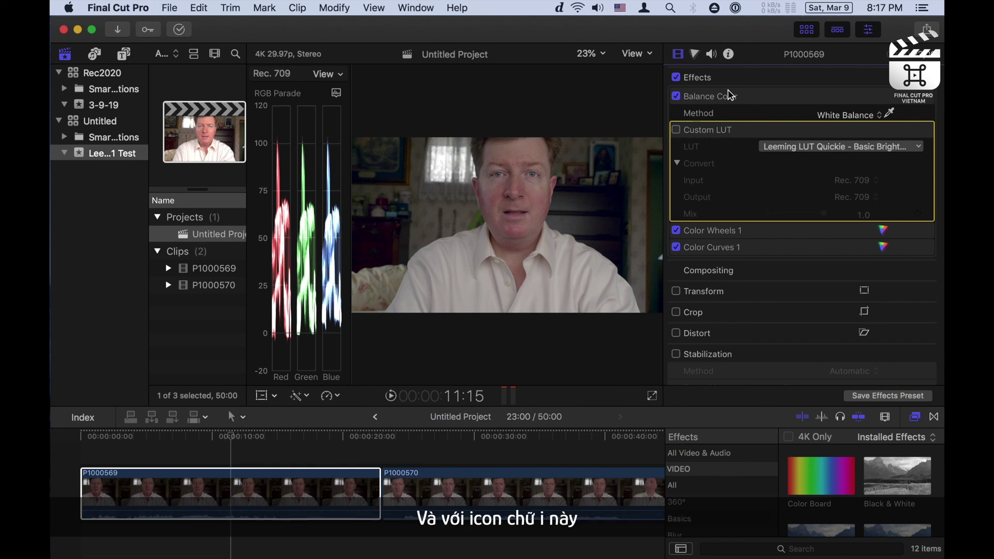
# Confirm the clip's Color Space Override stays Off, then view the Rec2020 library's properties
pyautogui.click(730, 55)
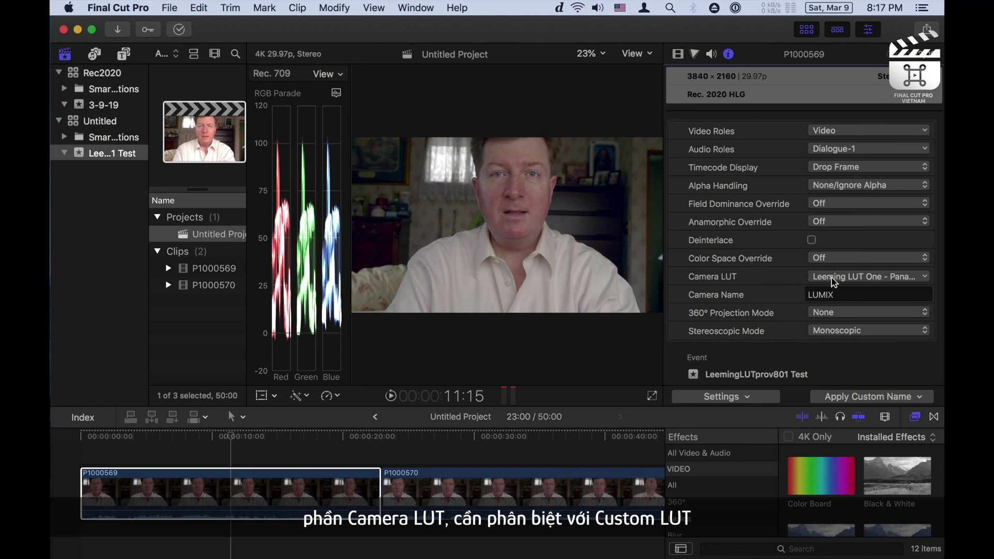
pyautogui.click(678, 54)
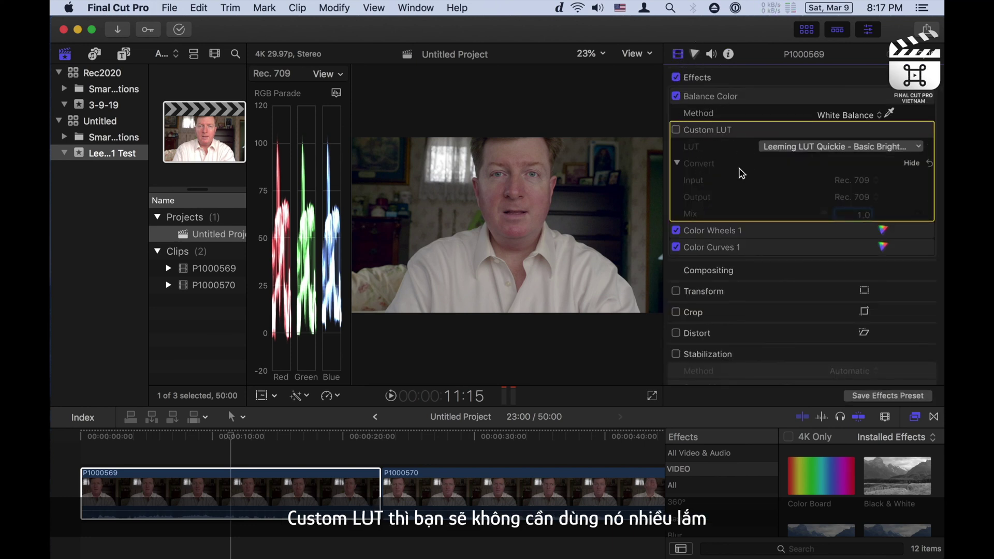
pyautogui.click(729, 54)
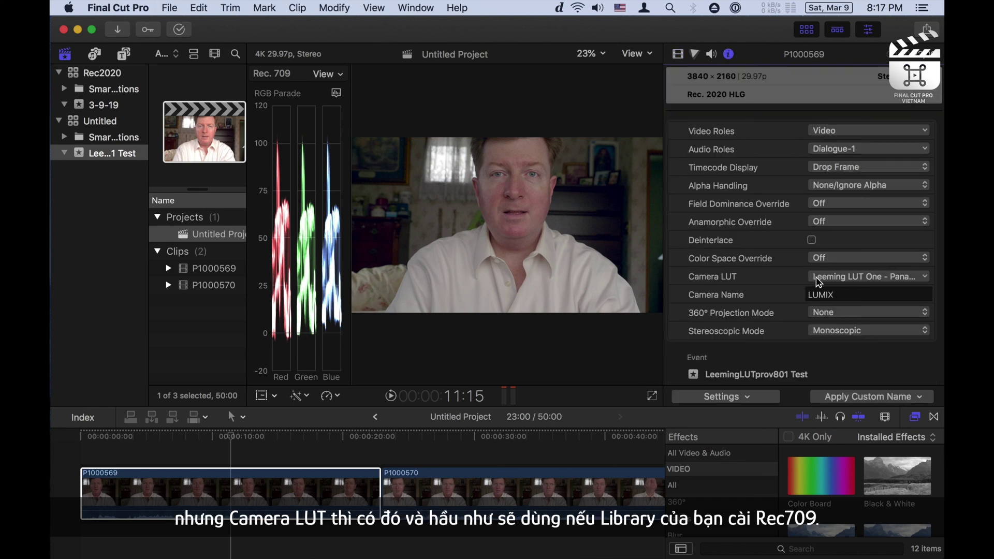
pyautogui.click(825, 261)
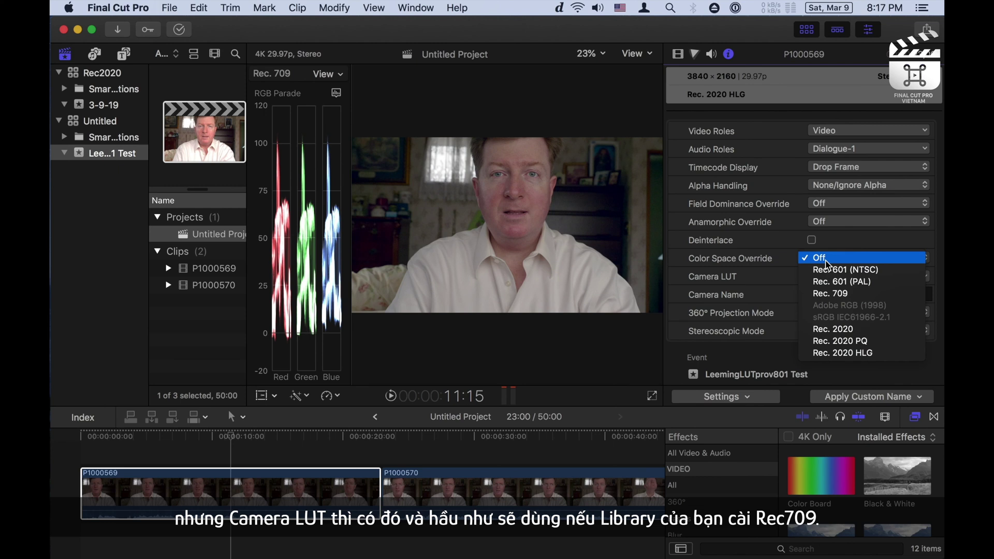
pyautogui.click(781, 257)
pyautogui.click(827, 256)
pyautogui.click(791, 261)
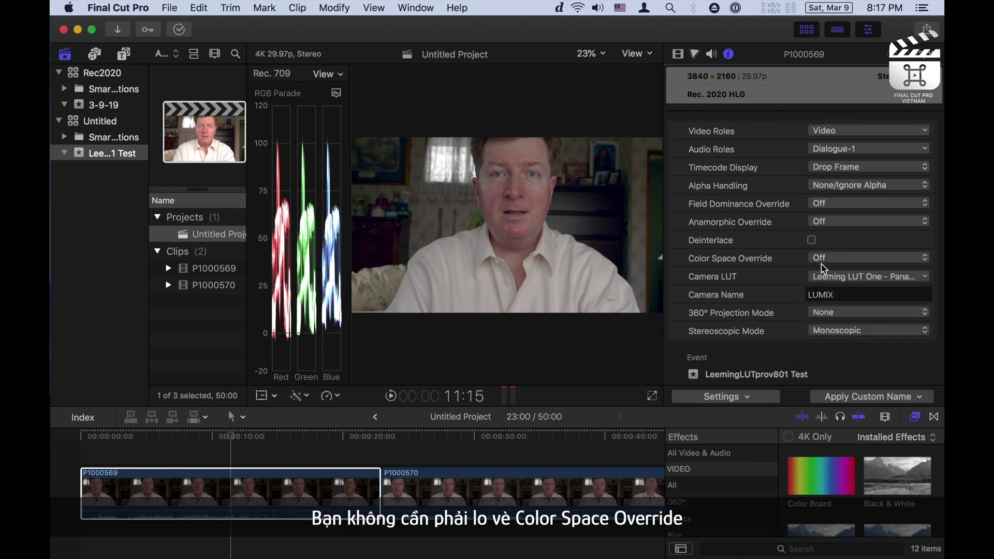
pyautogui.click(93, 72)
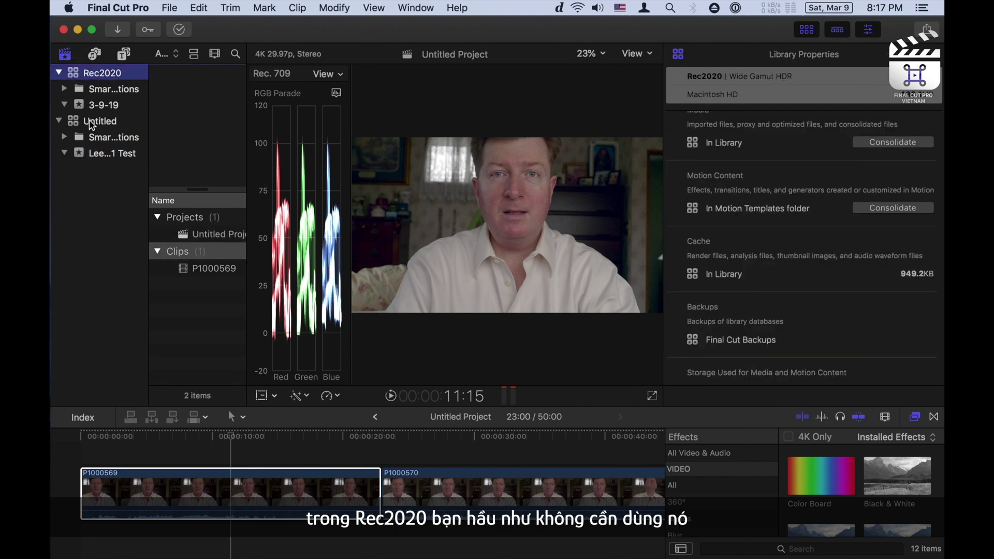
# In event 3-9-19, open Untitled Project and select clip P1000569 to view its Rec. 709 override
pyautogui.click(98, 104)
pyautogui.click(184, 234)
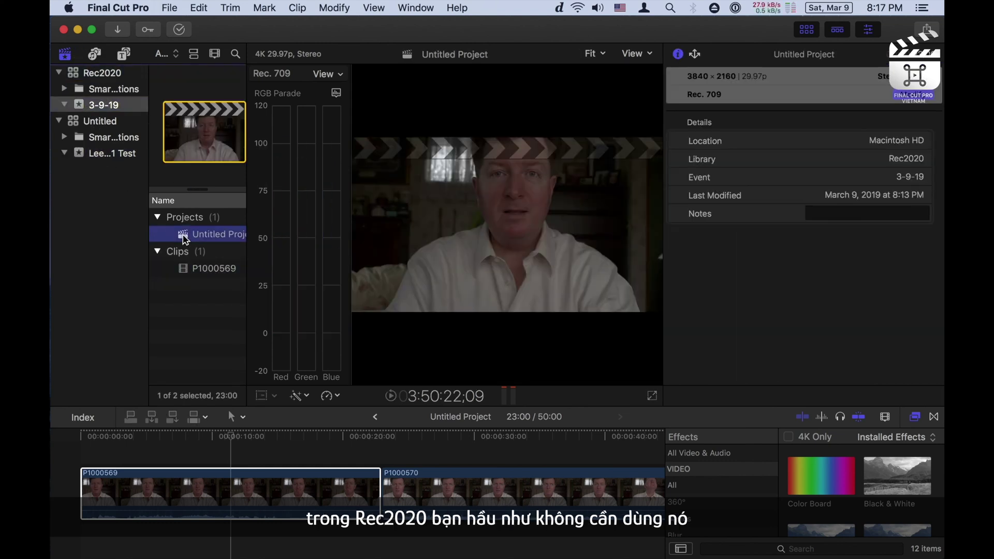
pyautogui.click(214, 268)
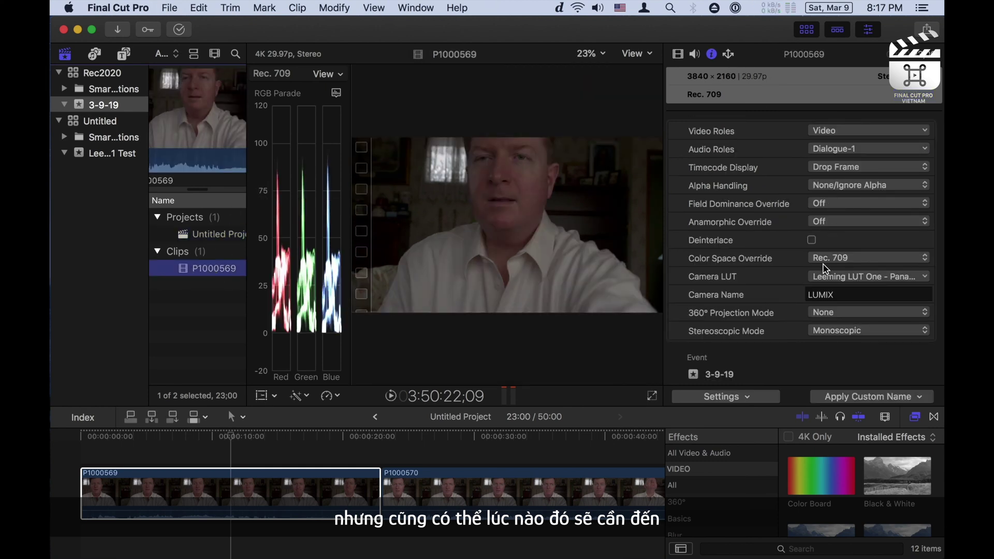